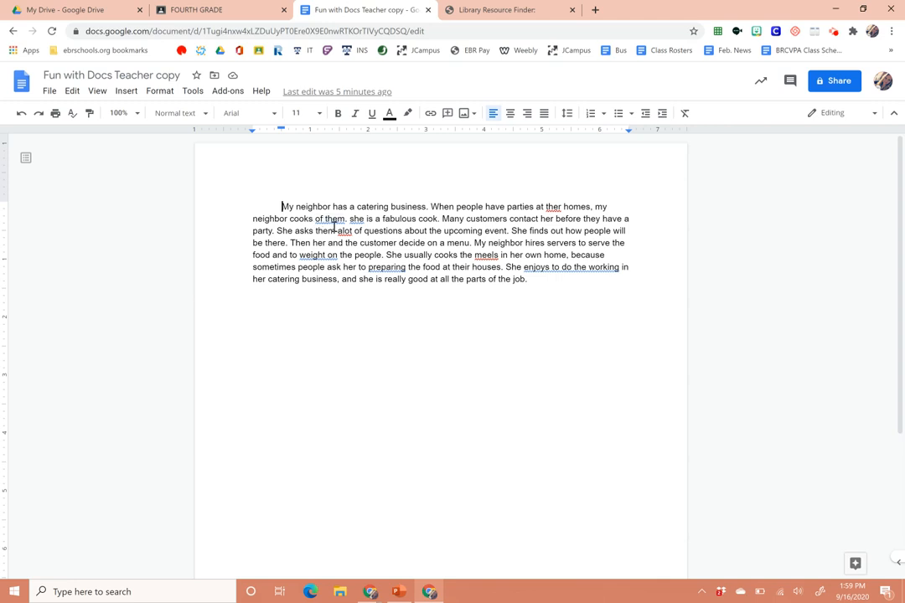
Step: Accept the suggested corrections "their" for "ther" and "for them" for "of them" in the paragraph's opening sentences
click(554, 206)
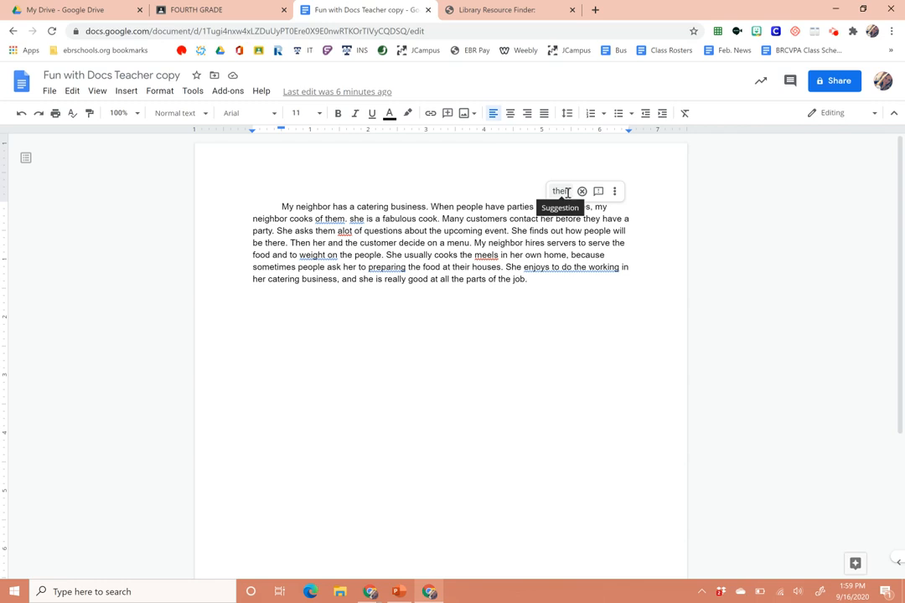
click(567, 194)
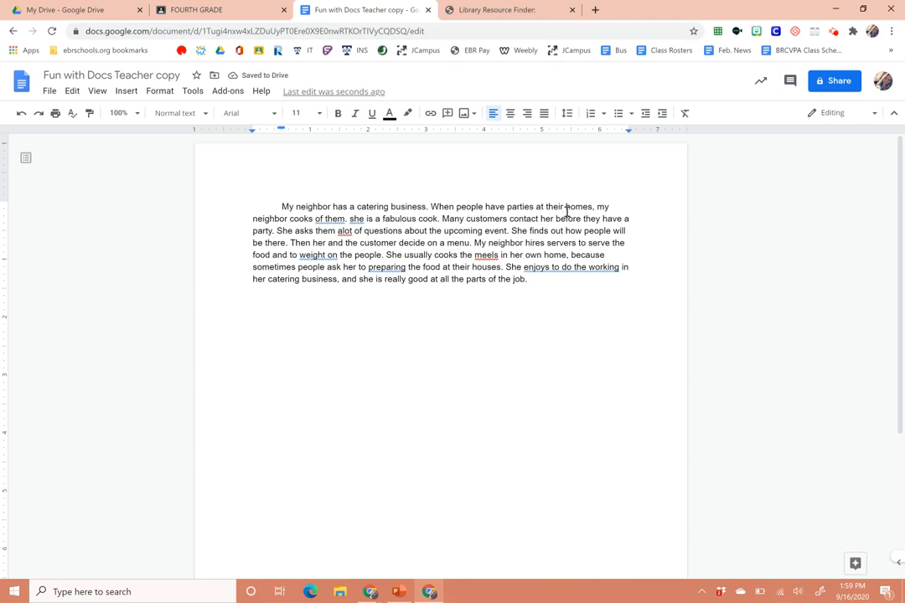
click(345, 218)
text(.)
click(333, 219)
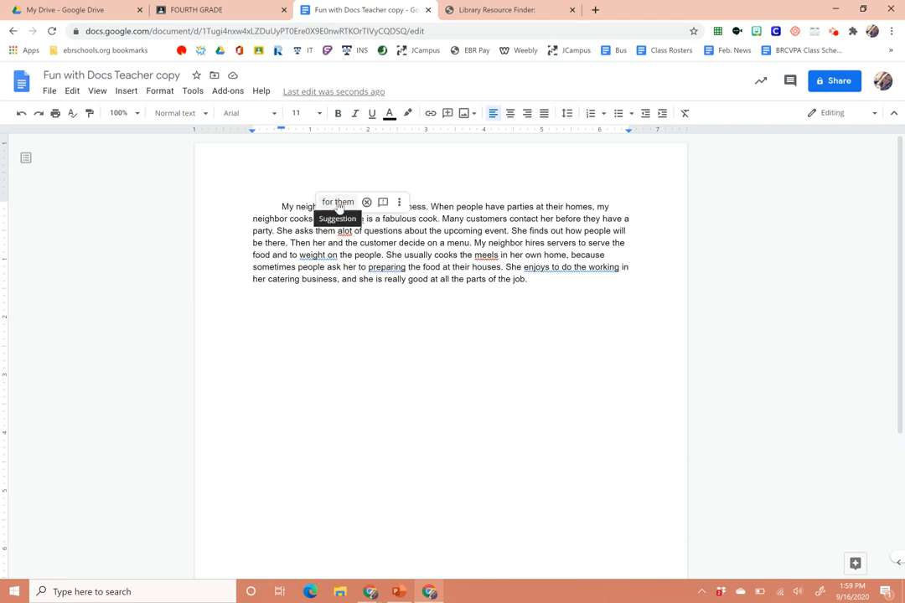
click(338, 202)
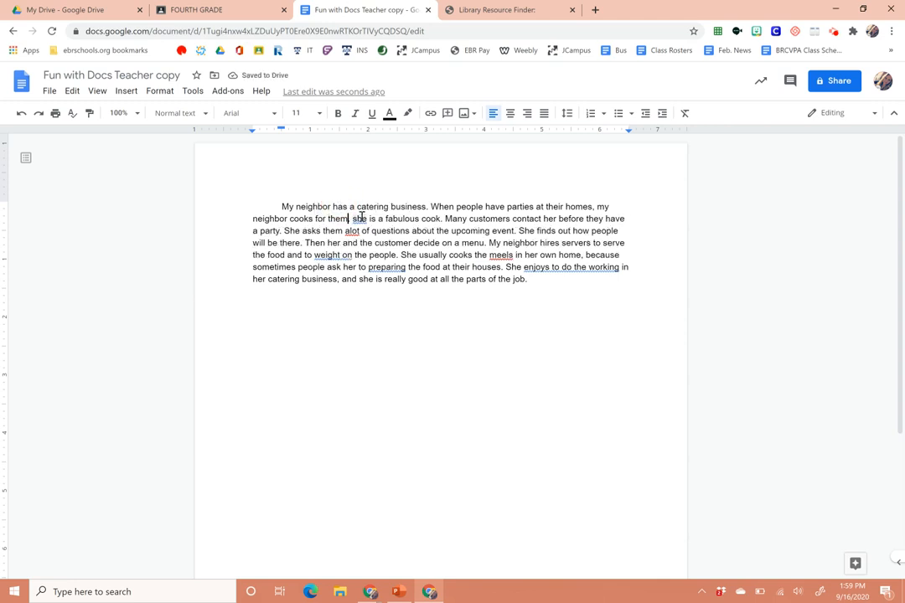
Step: Accept the suggested corrections "She" for "she", "a lot" for "alot" and "meals" for "meels" in the paragraph
click(362, 217)
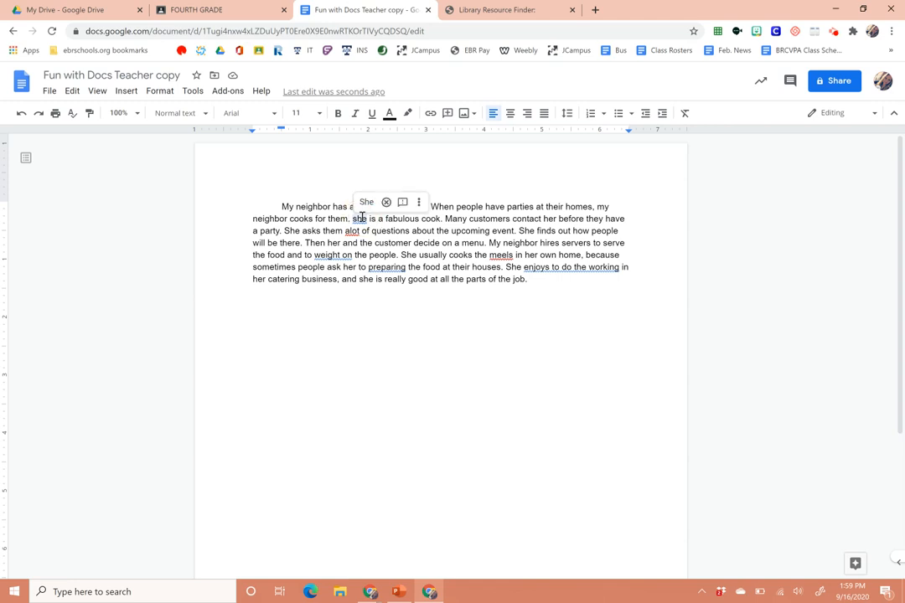
click(368, 201)
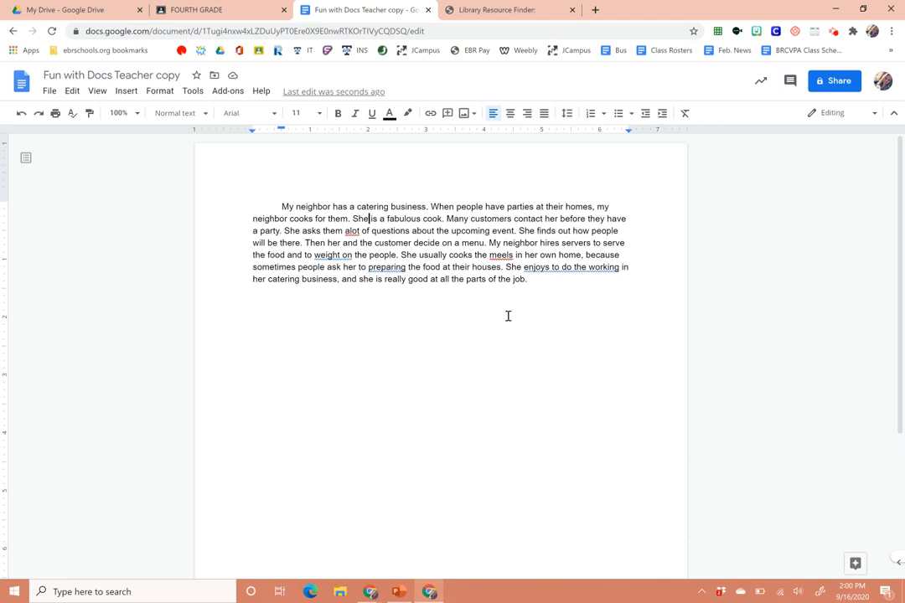
click(355, 231)
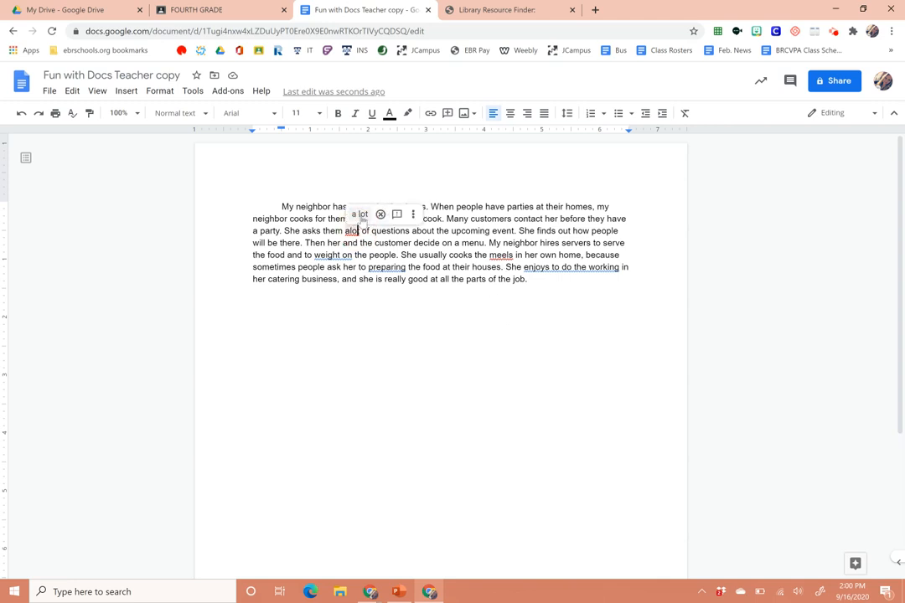
click(361, 215)
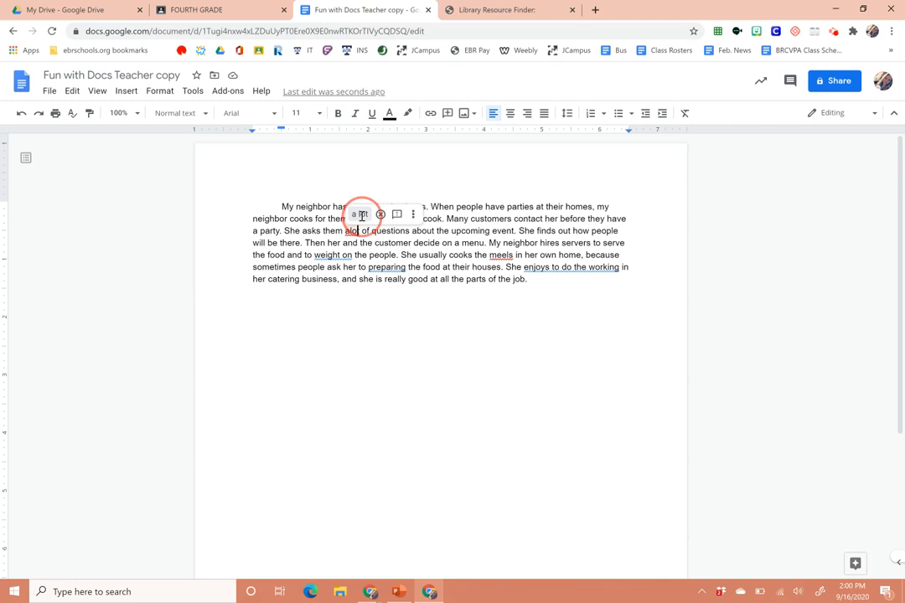
click(502, 254)
click(505, 239)
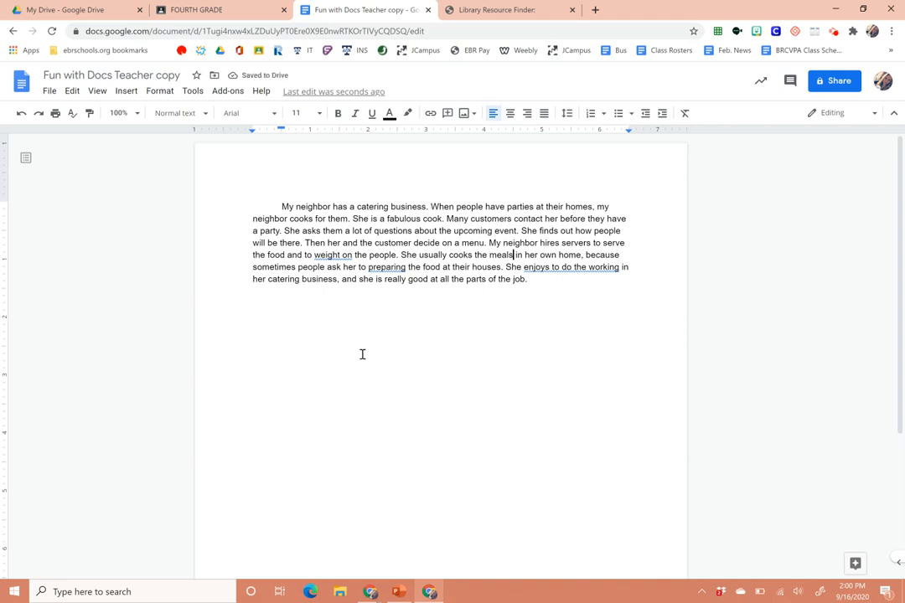
Step: Run the spelling and grammar check, browse its remaining suggestions without accepting any, and close it
click(192, 92)
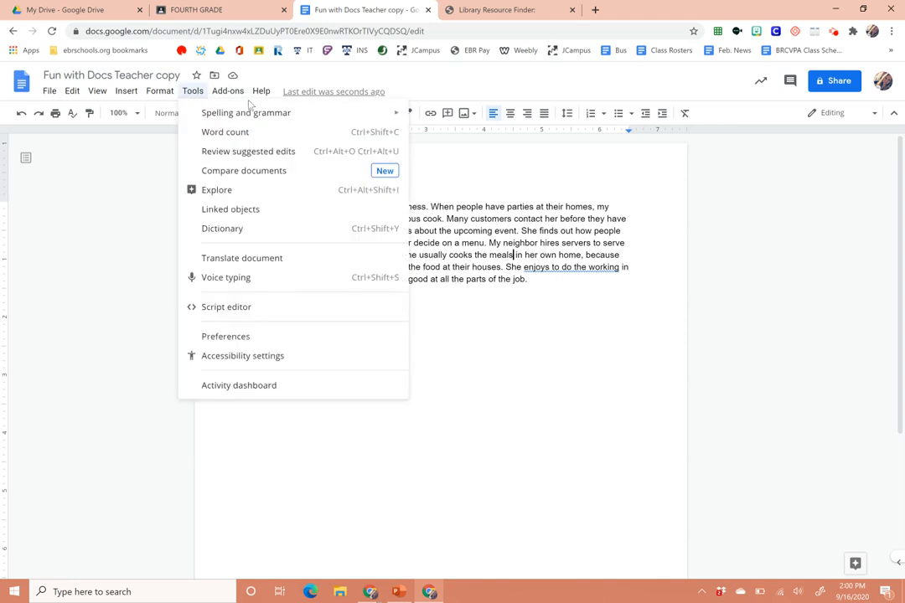
mouse_move(395, 115)
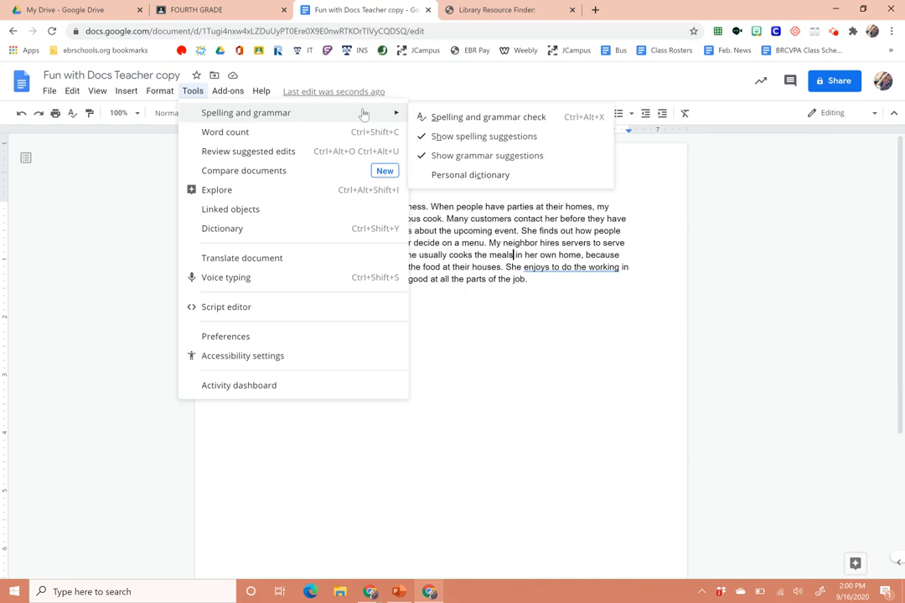
click(576, 119)
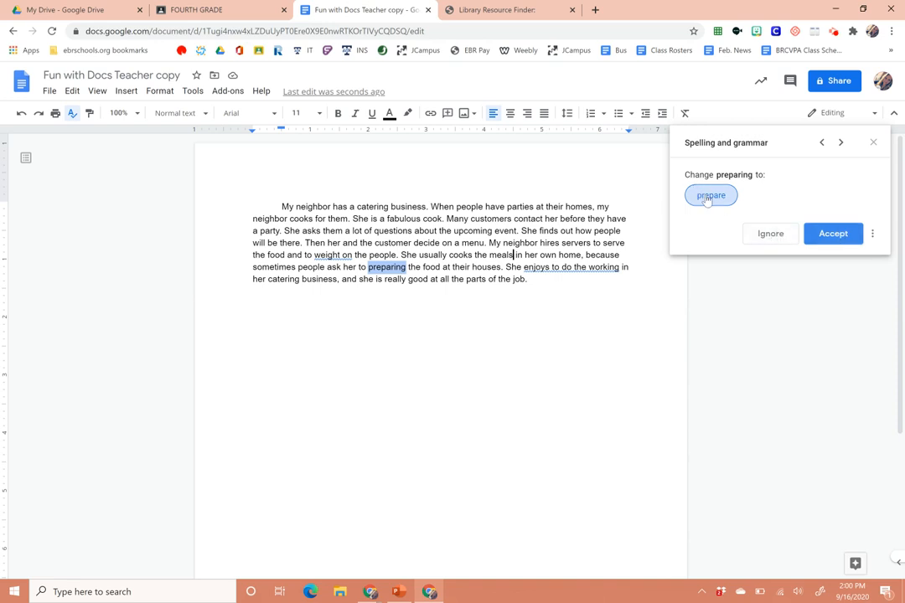
click(841, 143)
click(841, 143)
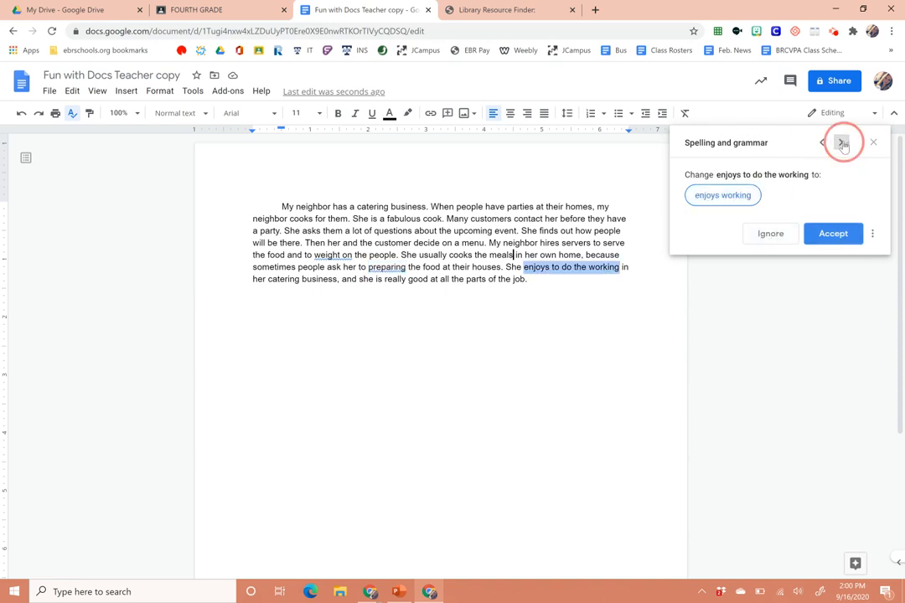
click(841, 143)
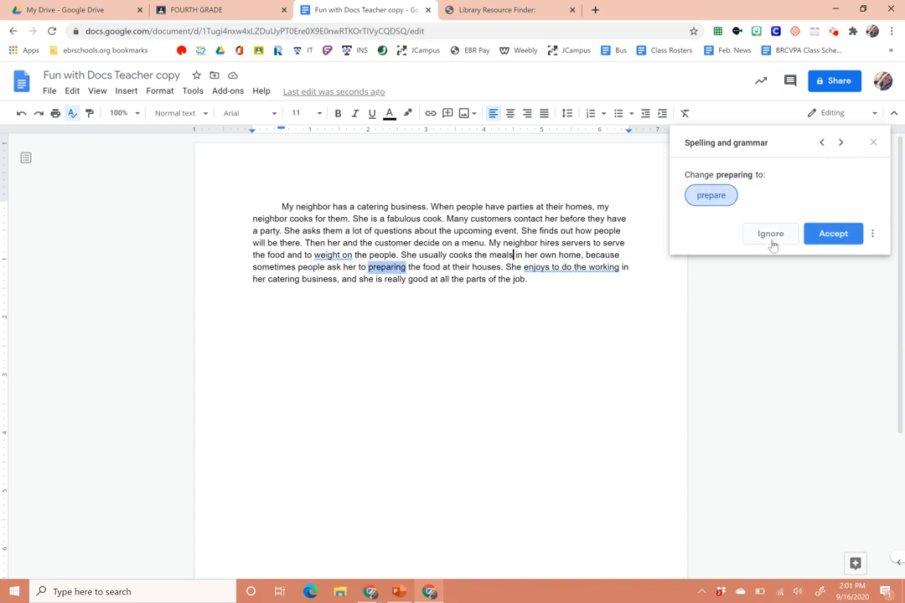
click(873, 144)
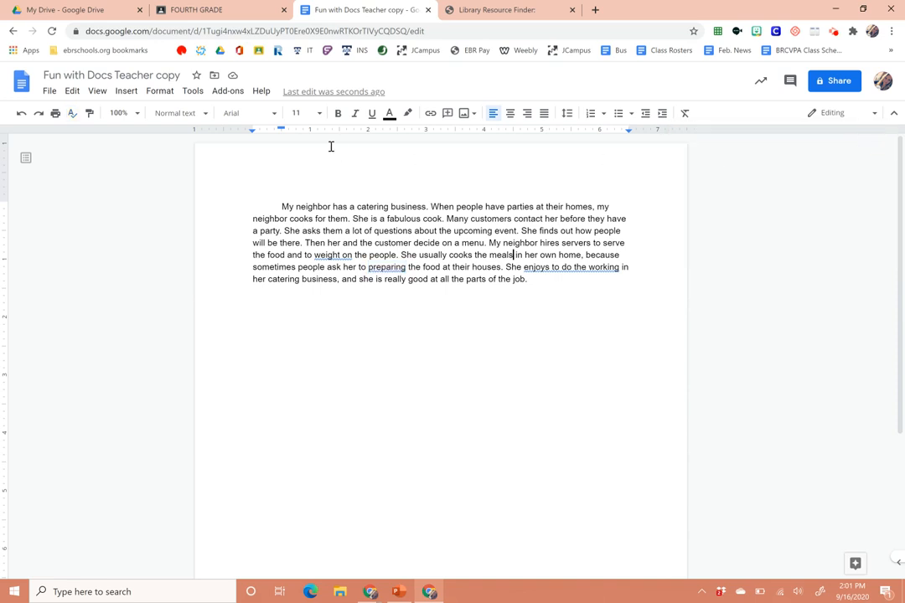
Step: Select the whole paragraph and check its word count
click(194, 92)
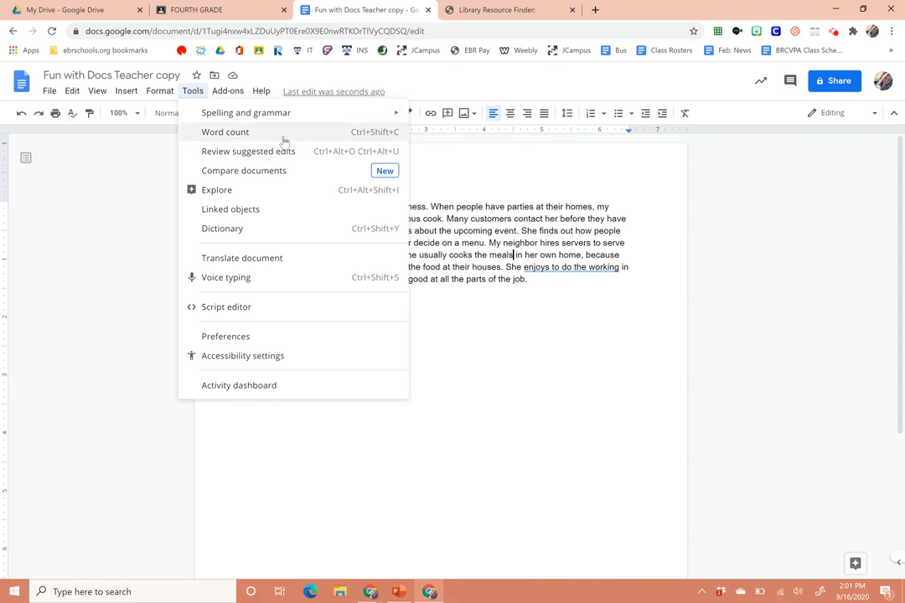
click(537, 230)
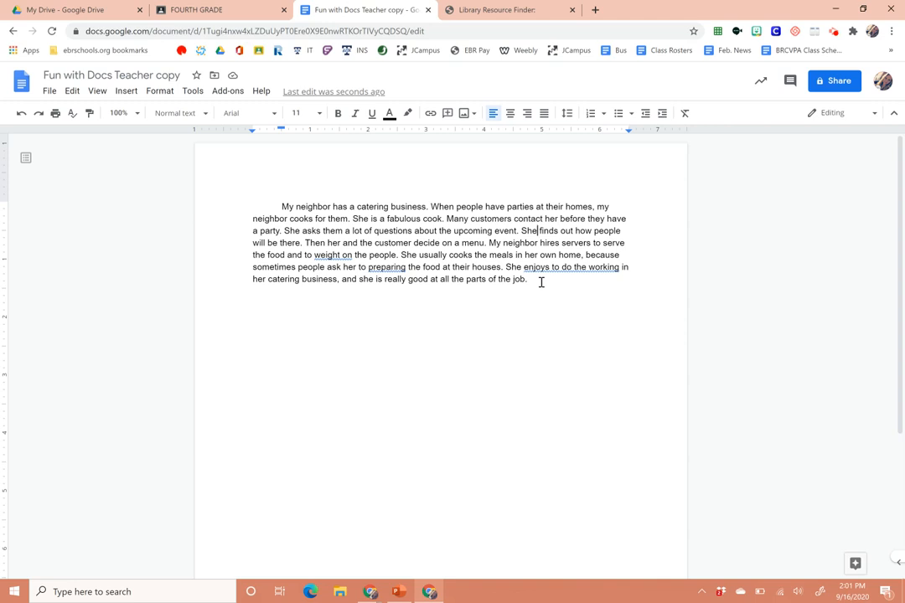
click(542, 282)
drag(553, 281, 271, 206)
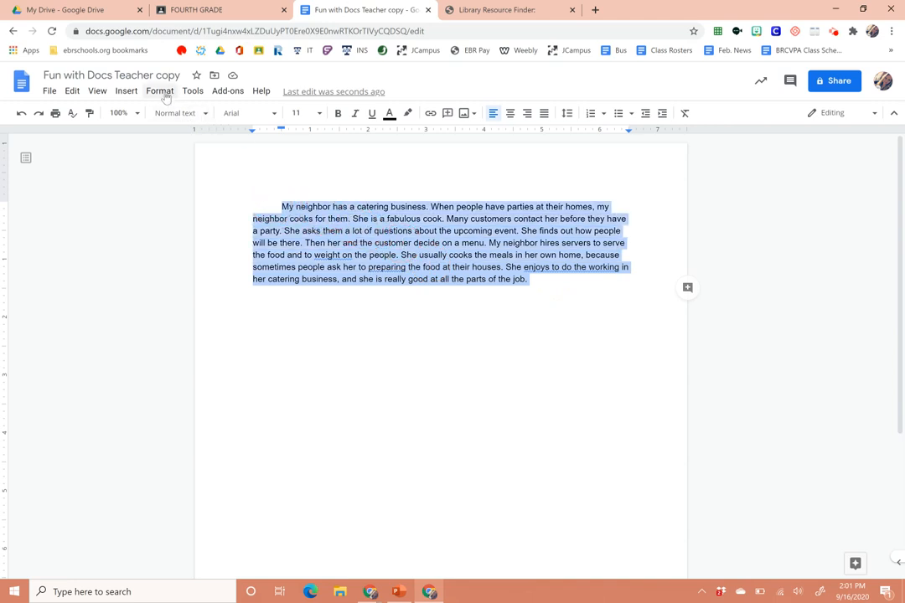
click(193, 92)
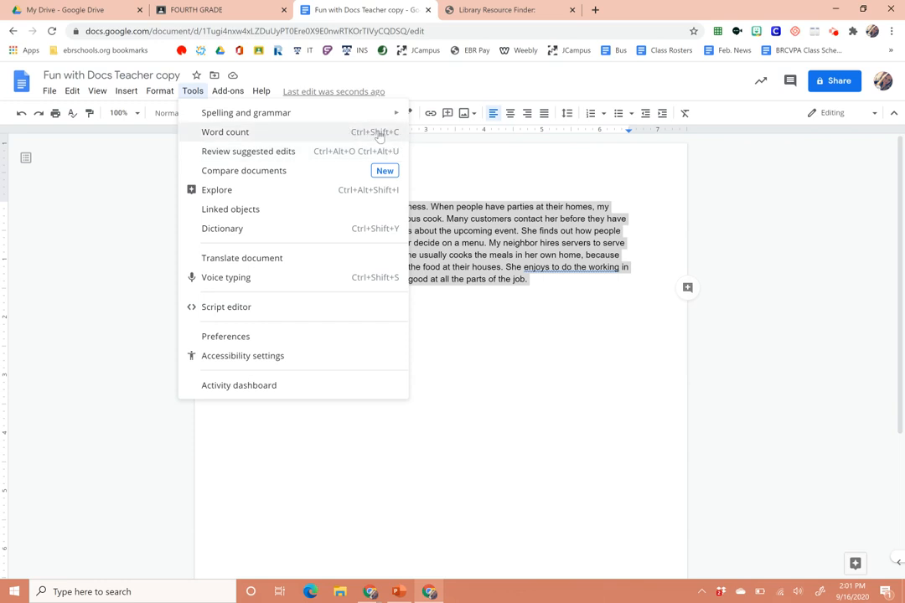
click(379, 134)
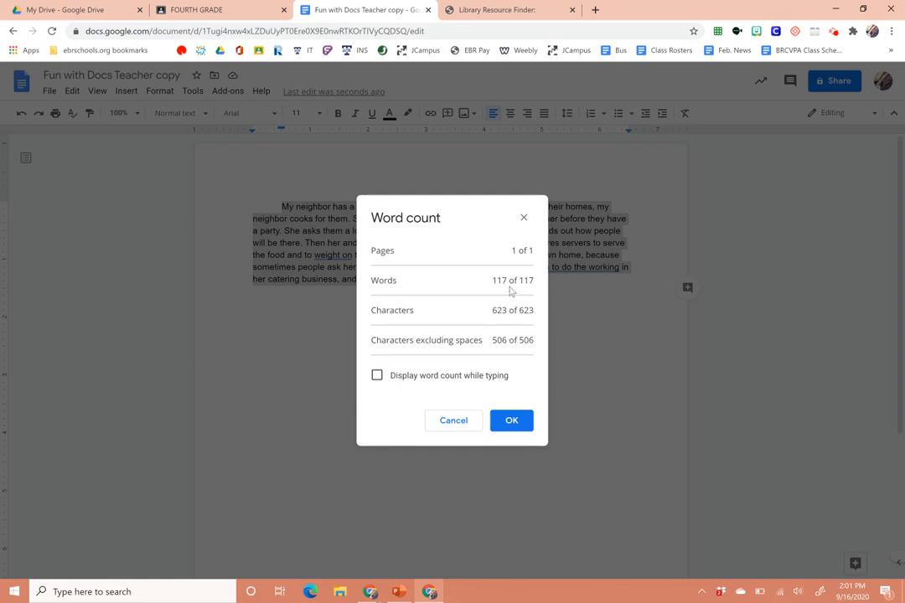
click(513, 421)
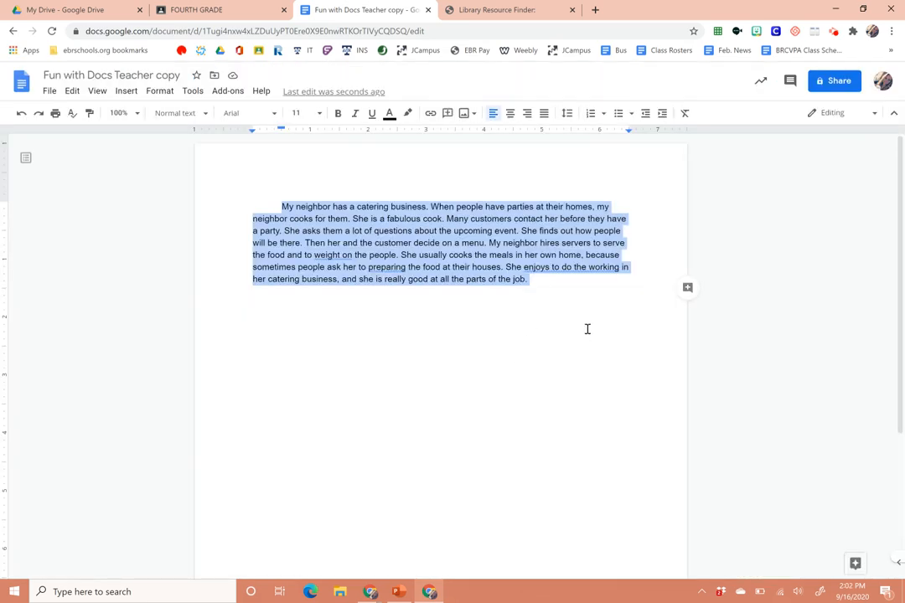
Step: Select only the last sentence, beginning "She enjoys", and check its word count
click(542, 282)
drag(541, 280, 509, 267)
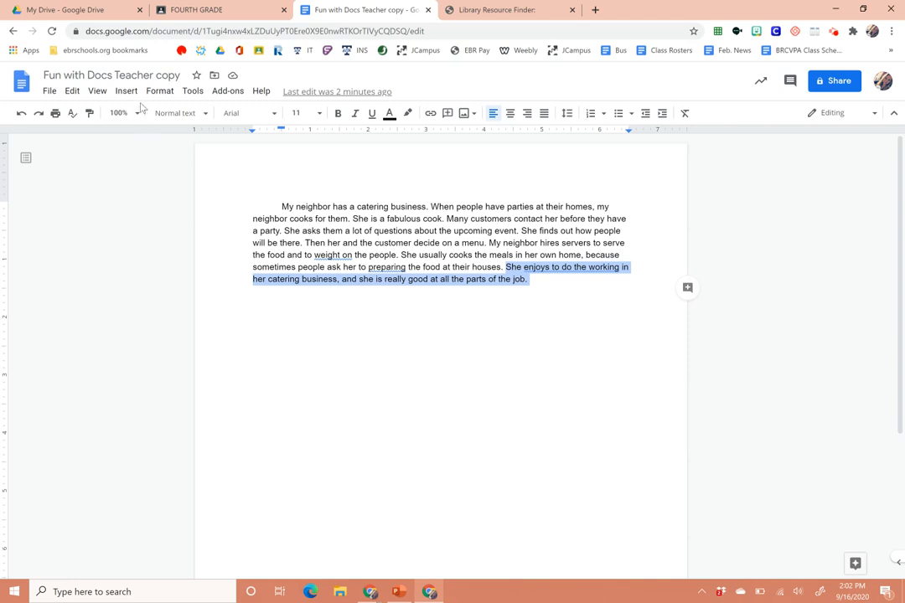
click(192, 90)
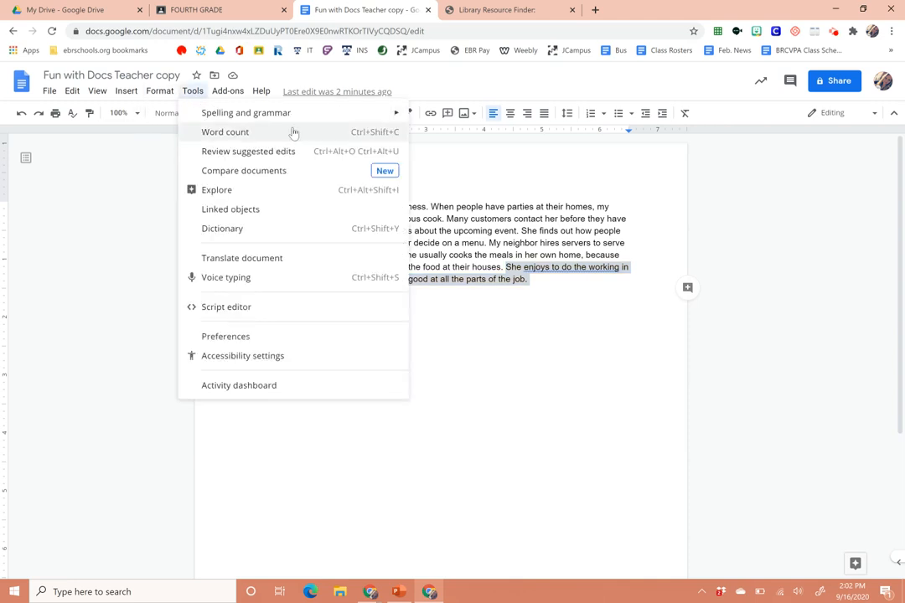
click(371, 140)
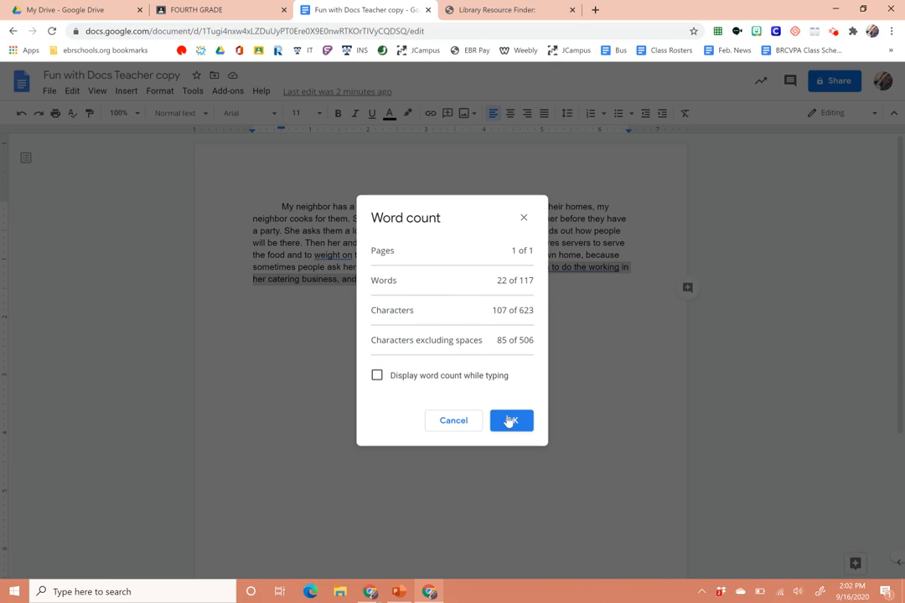
Step: Turn on the display of the word count while typing, and view the other count options it offers
click(379, 376)
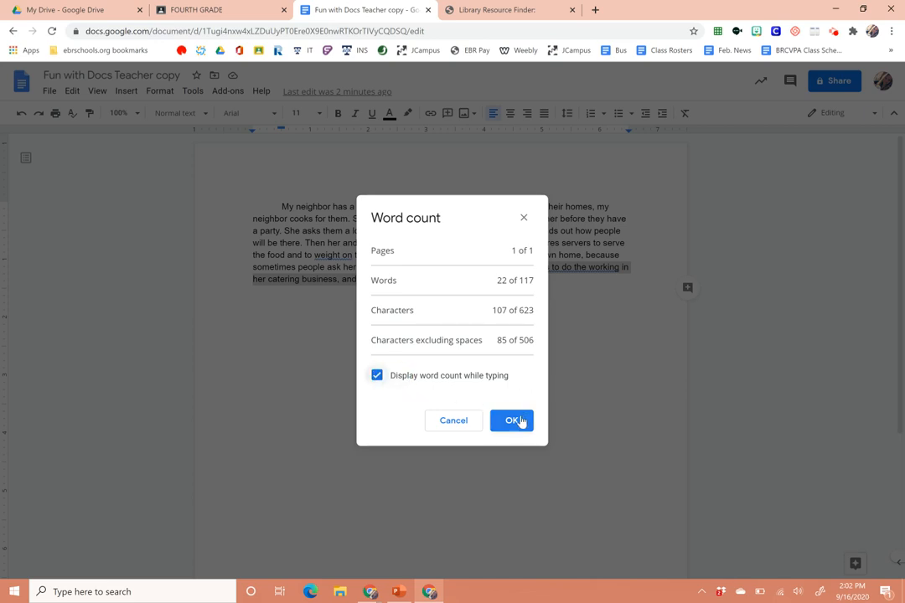
right_click(520, 421)
click(507, 423)
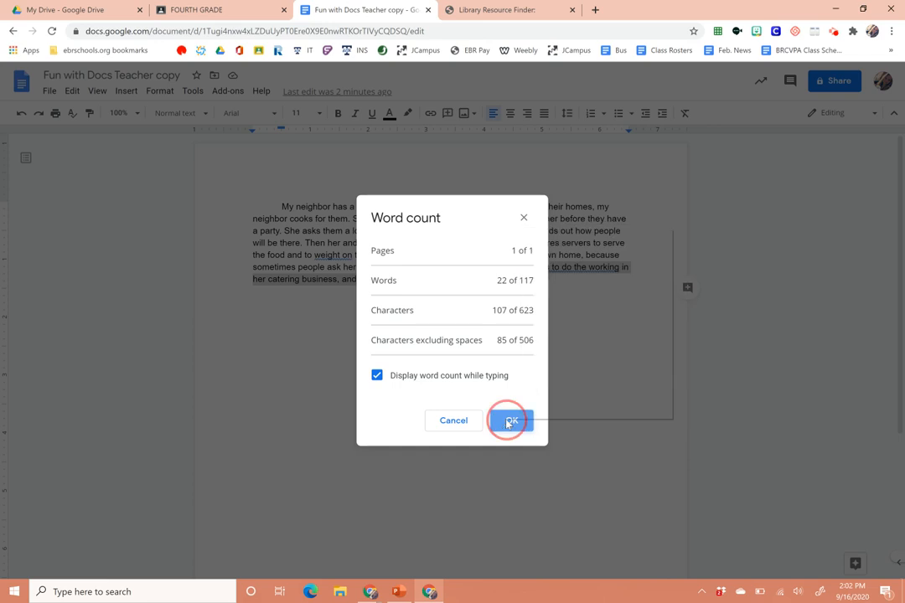
right_click(507, 422)
click(507, 422)
click(509, 420)
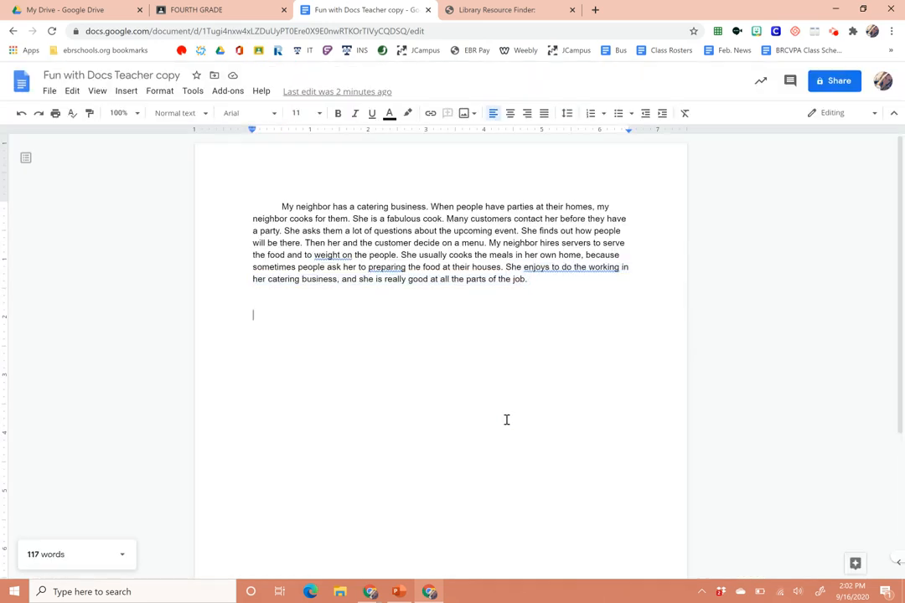
click(121, 559)
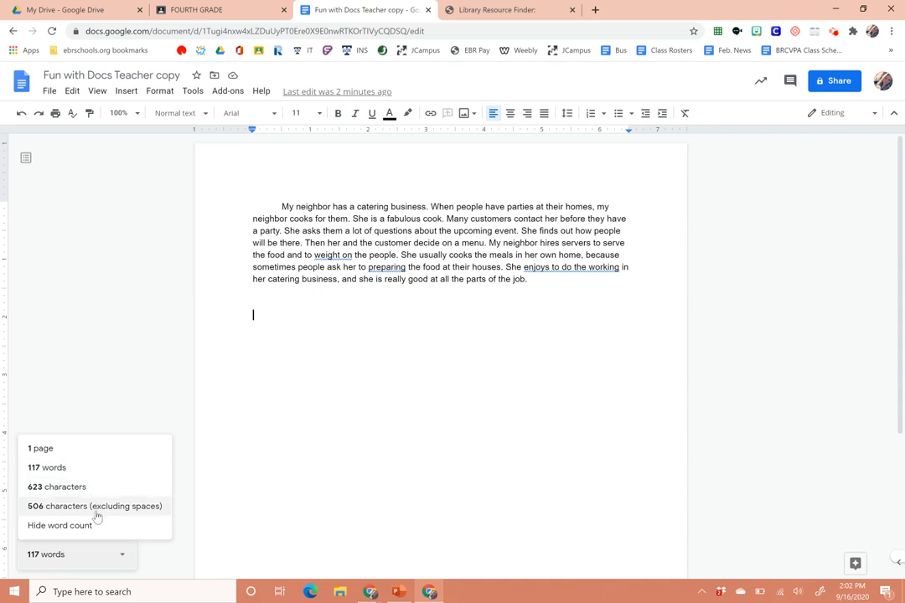
click(167, 563)
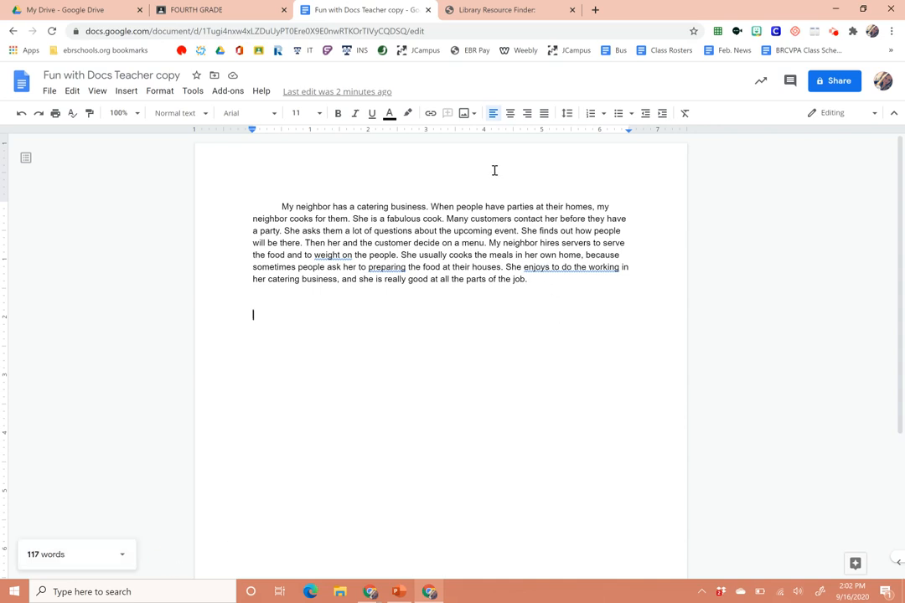
Step: Open Explore and search the docs and the web for "cook"
click(193, 92)
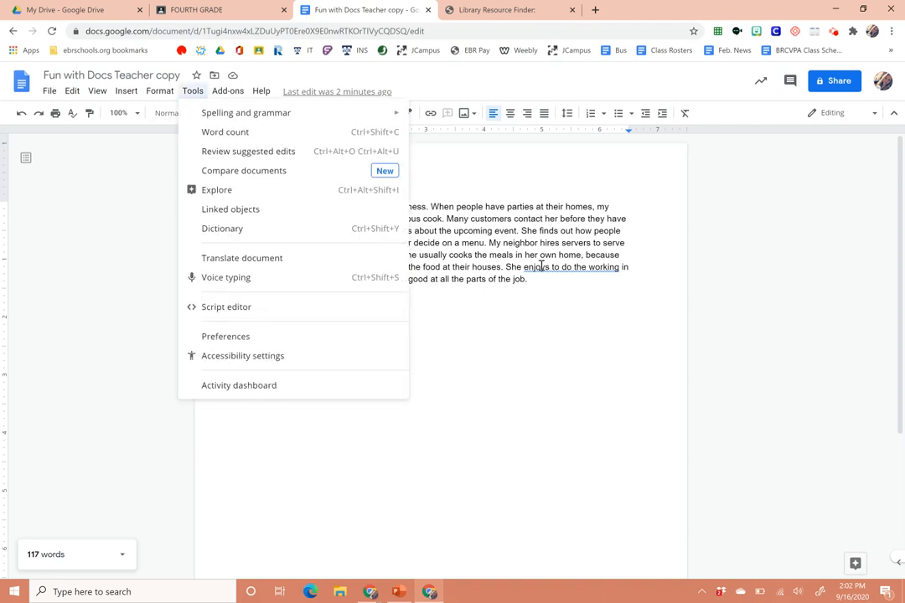
click(557, 313)
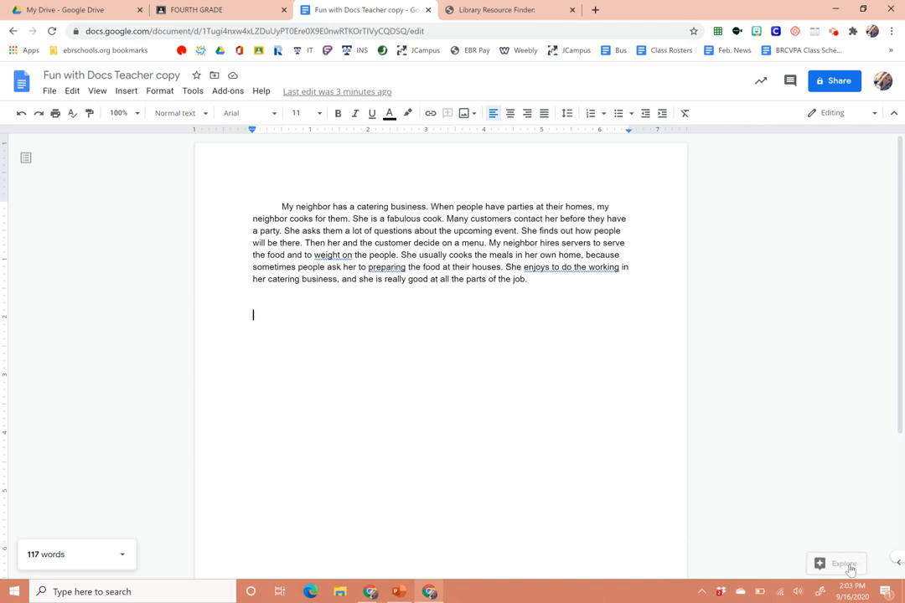
click(192, 91)
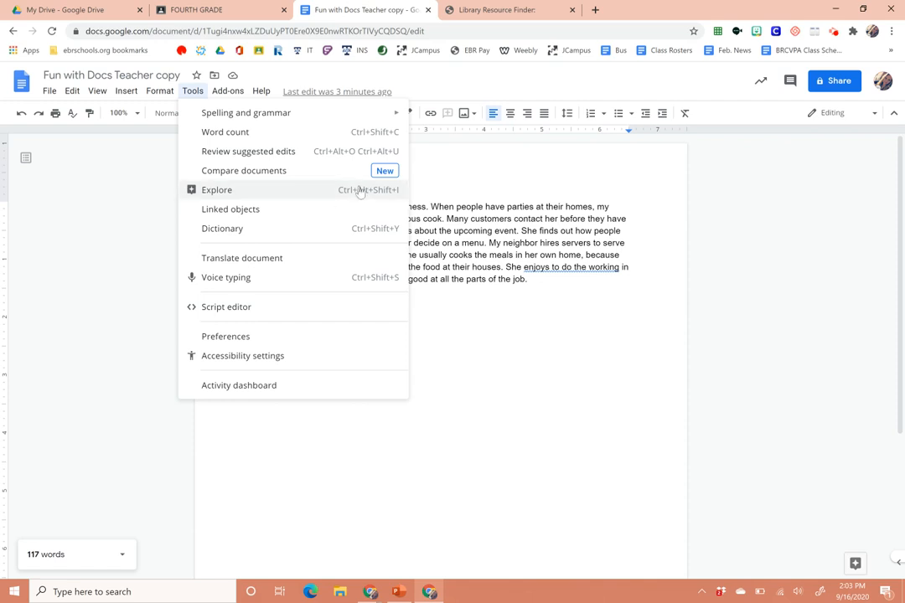
click(849, 562)
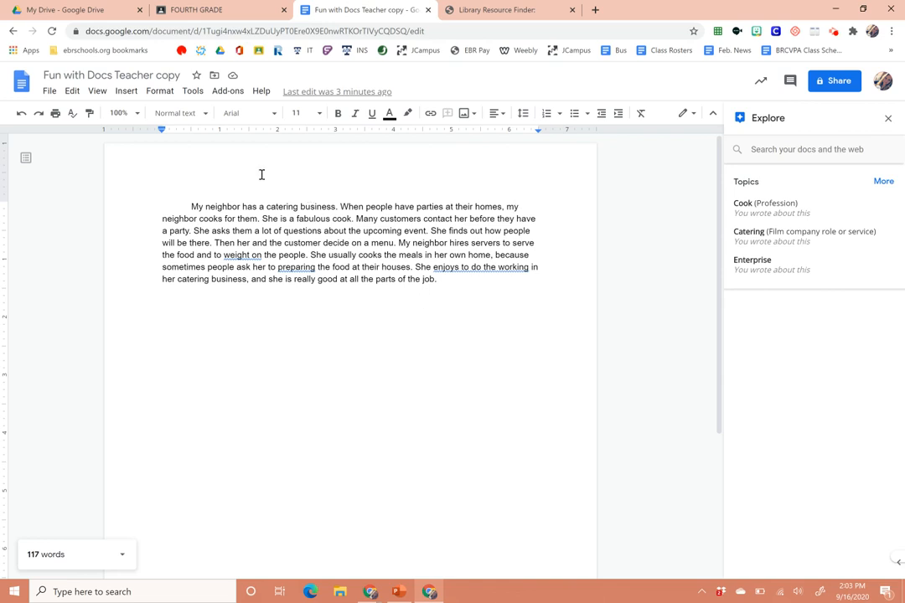
click(804, 152)
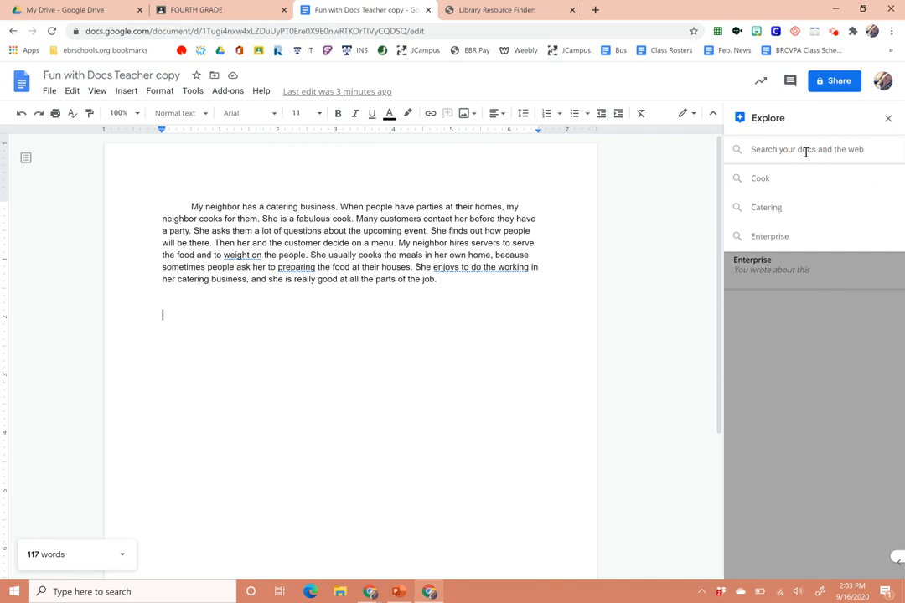
text(cook)
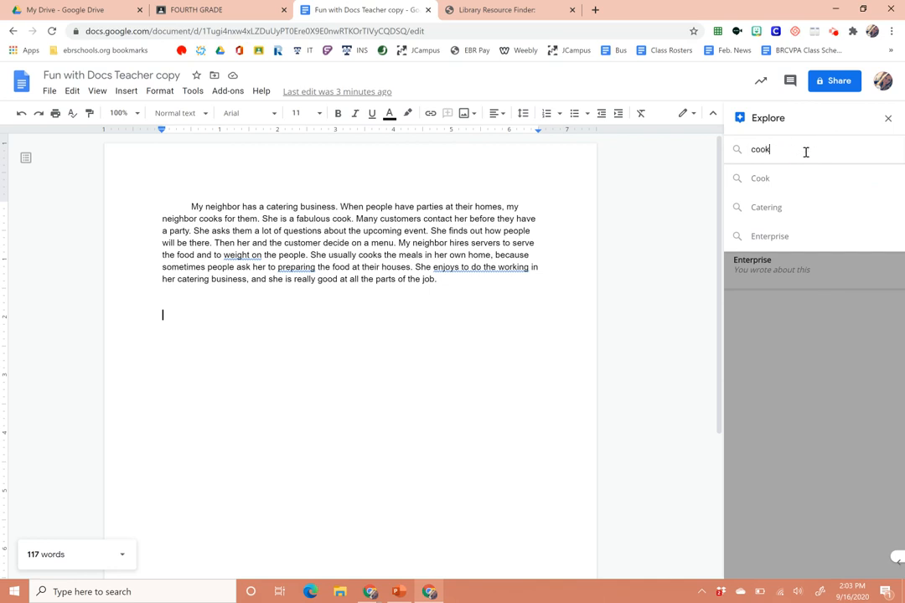
key(Return)
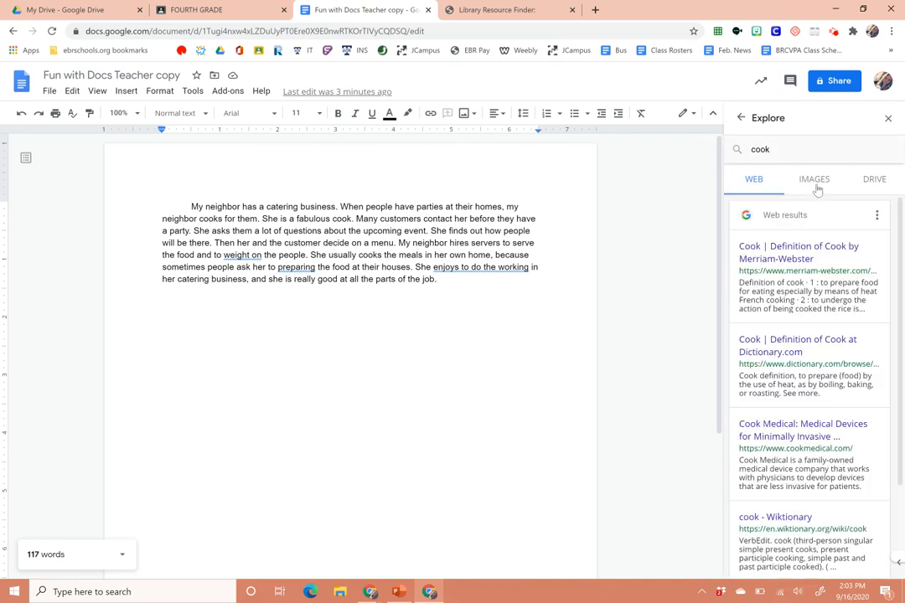
Step: View the image results and insert the photo of a chef's hands seasoning a plated dish below the paragraph
click(815, 186)
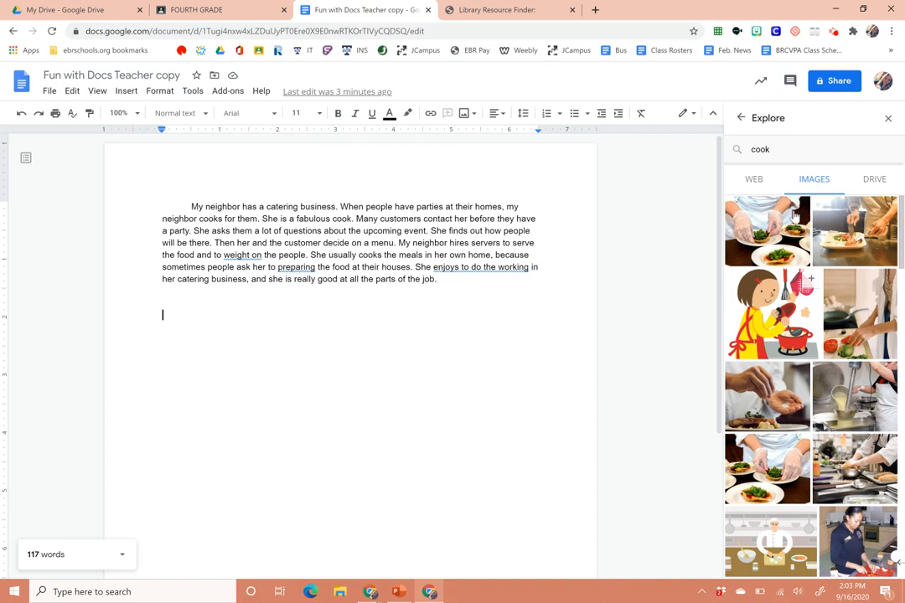
mouse_move(799, 256)
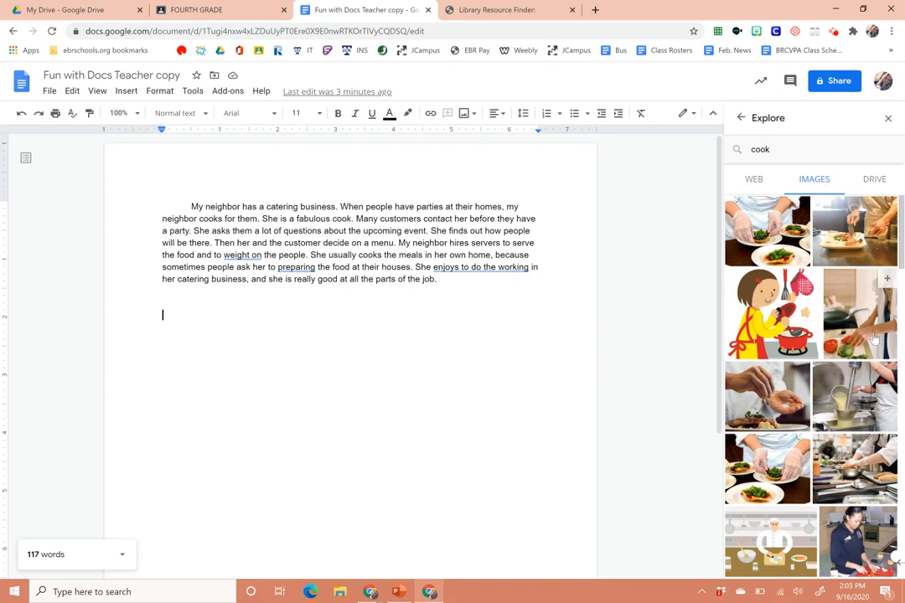
click(790, 403)
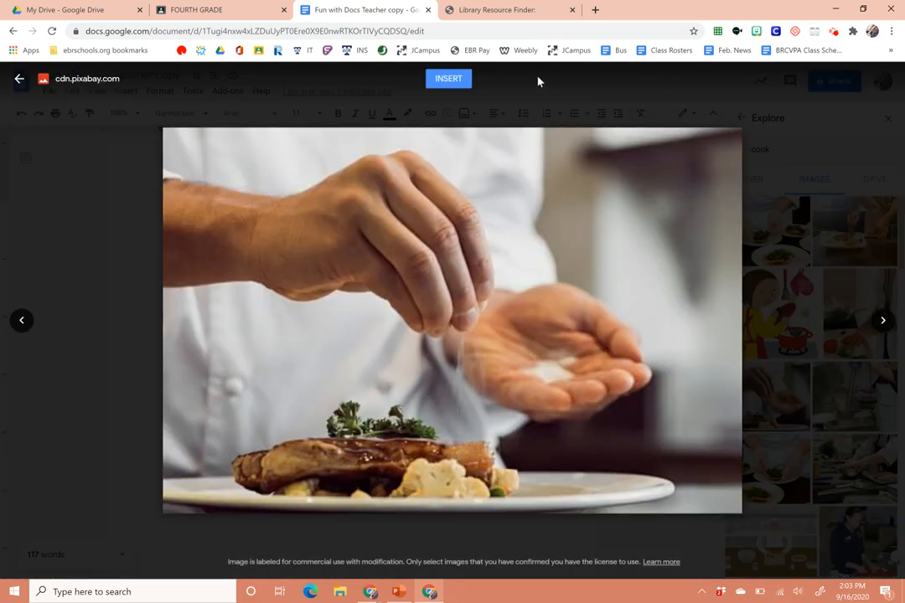
click(458, 84)
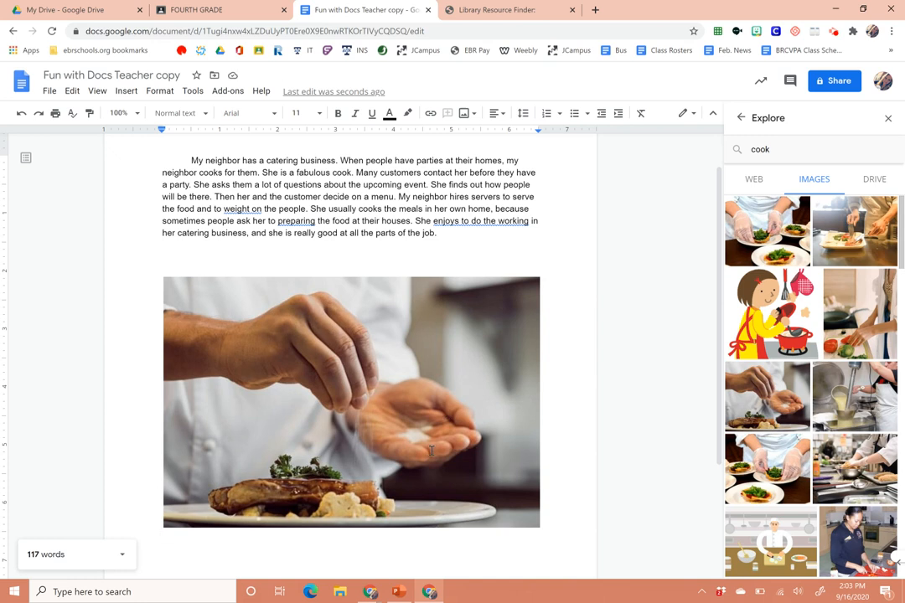
Step: Move the inserted photo into the paragraph after "She finds out how people" and shrink it to about 2.6 inches wide
click(486, 440)
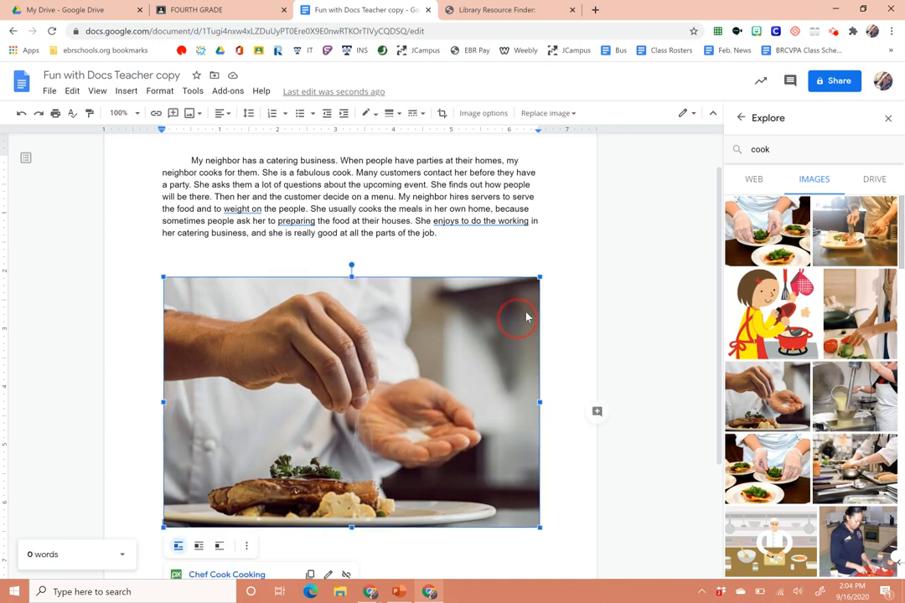
drag(533, 184, 533, 185)
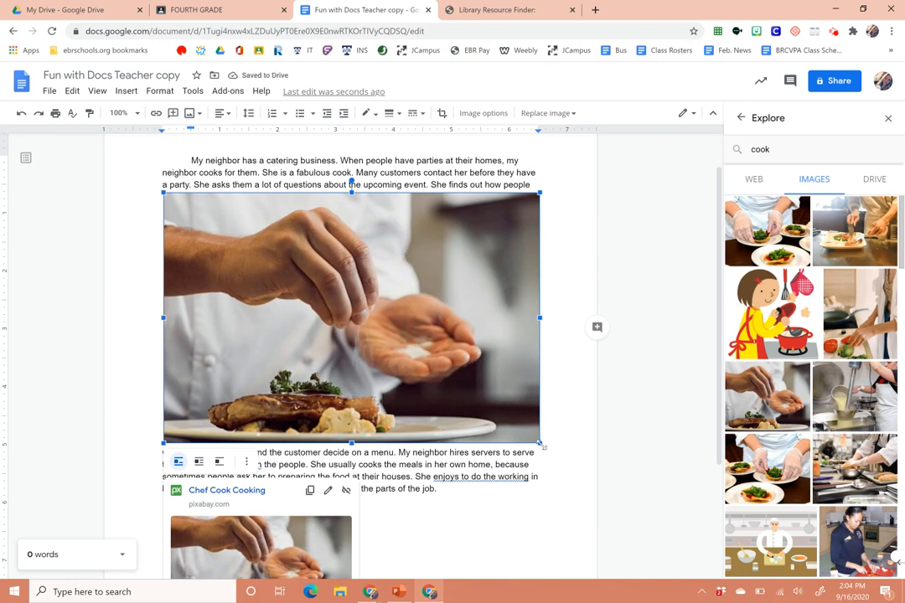
drag(540, 443, 348, 257)
drag(540, 444, 317, 291)
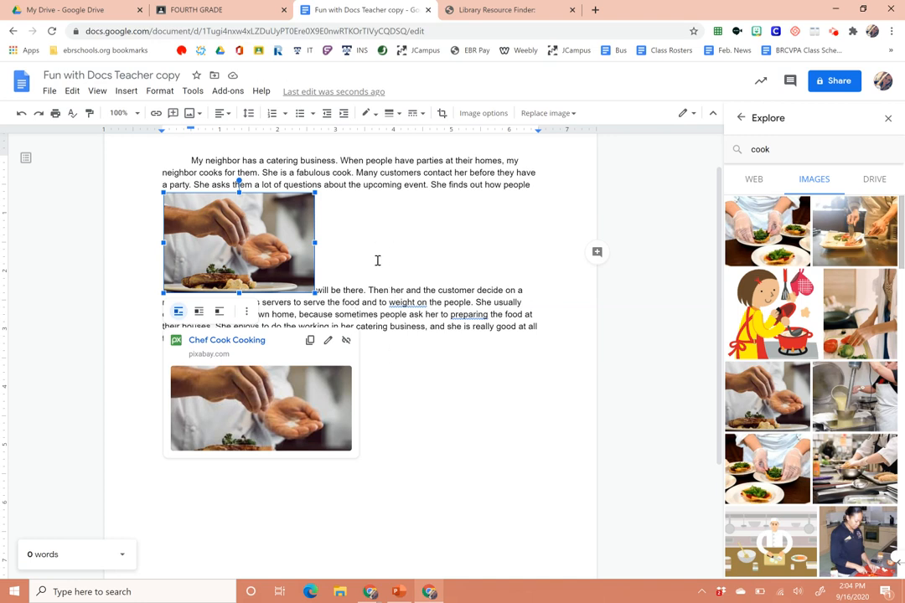
click(438, 241)
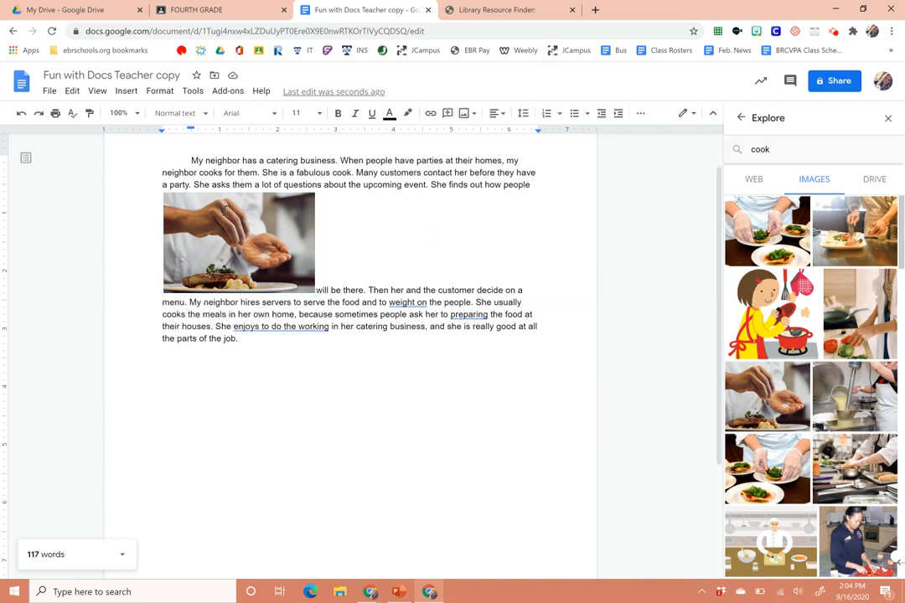
Step: Set the photo to wrap text, try the break text option, and return it to wrap text
click(261, 227)
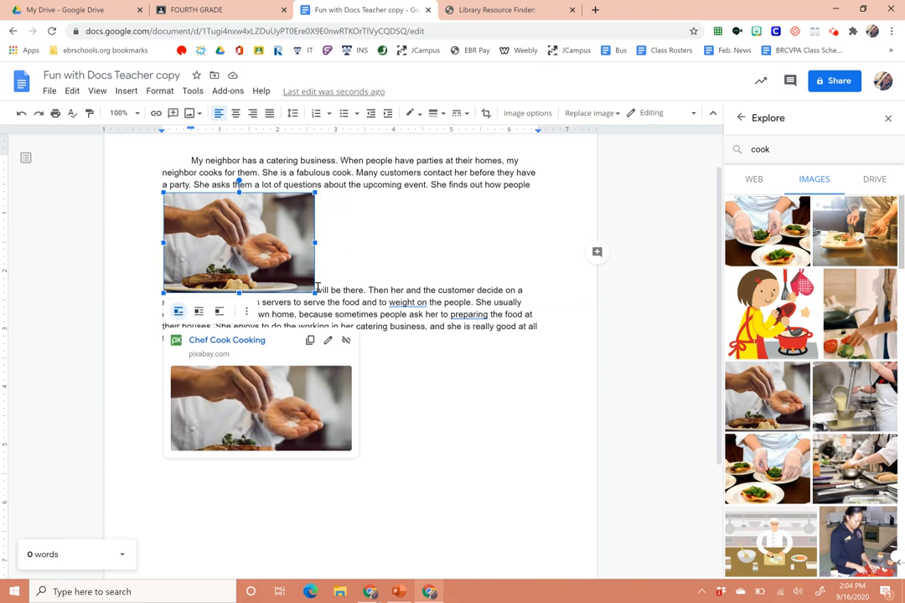
click(199, 313)
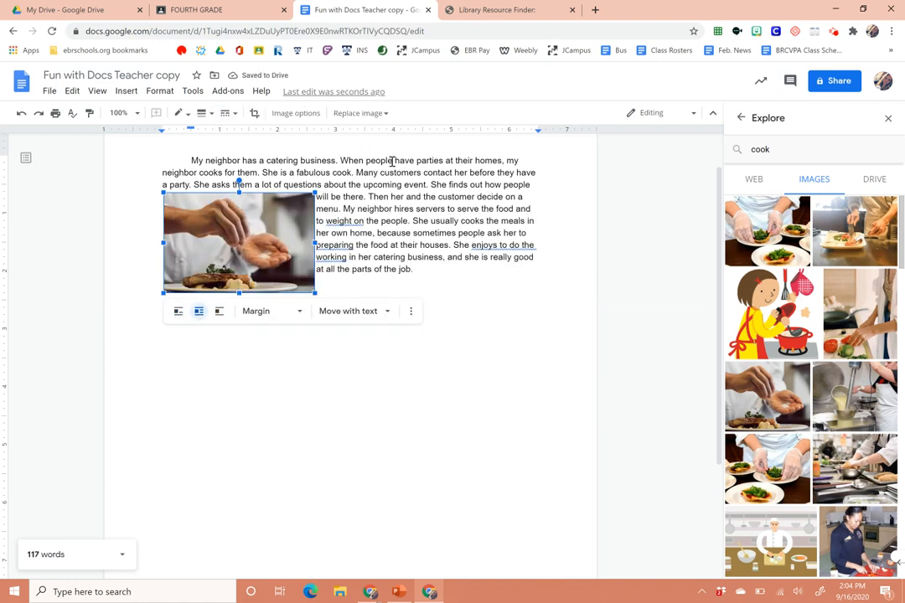
click(219, 311)
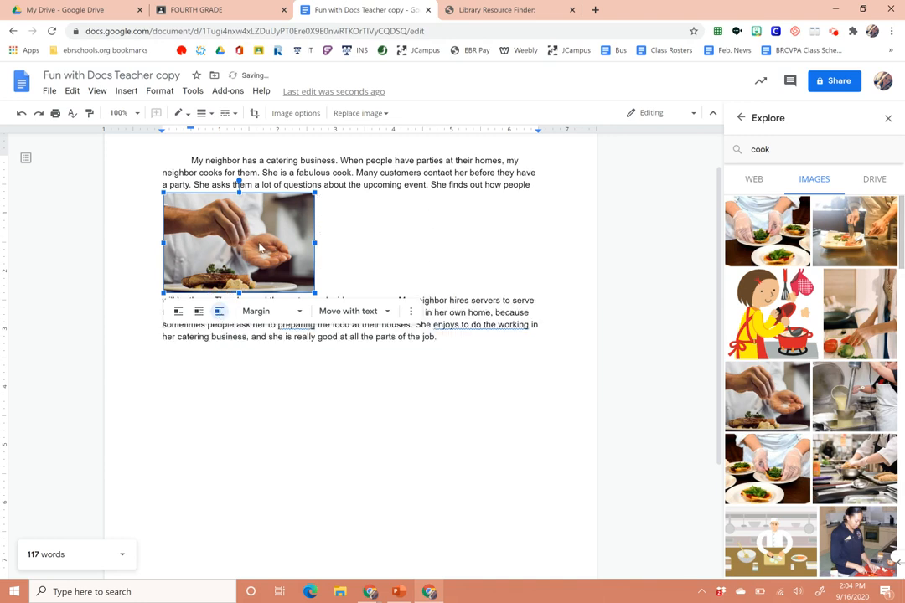
click(199, 311)
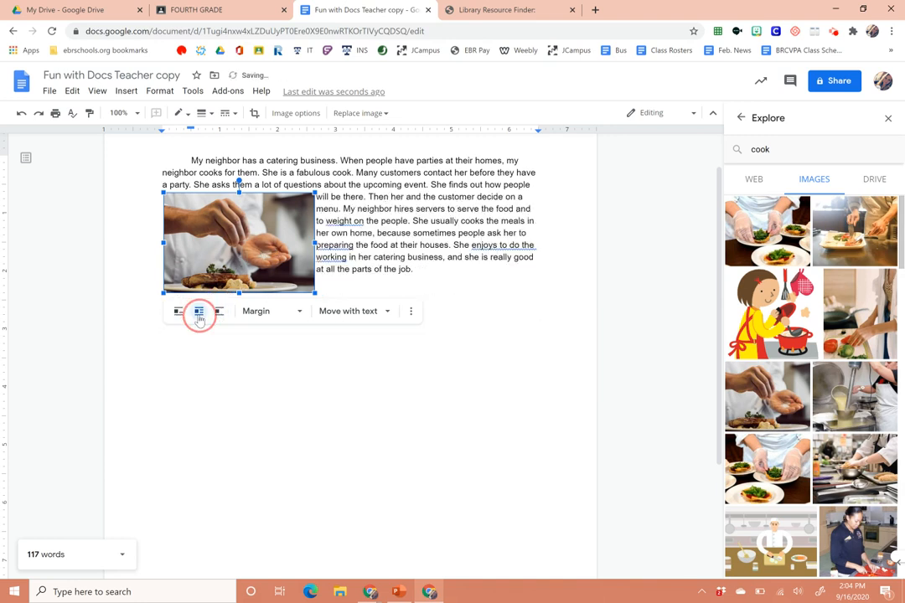
Step: Resize the photo to about 2.1 inches wide, place it at the beginning of the paragraph, and close Explore
drag(314, 293, 366, 328)
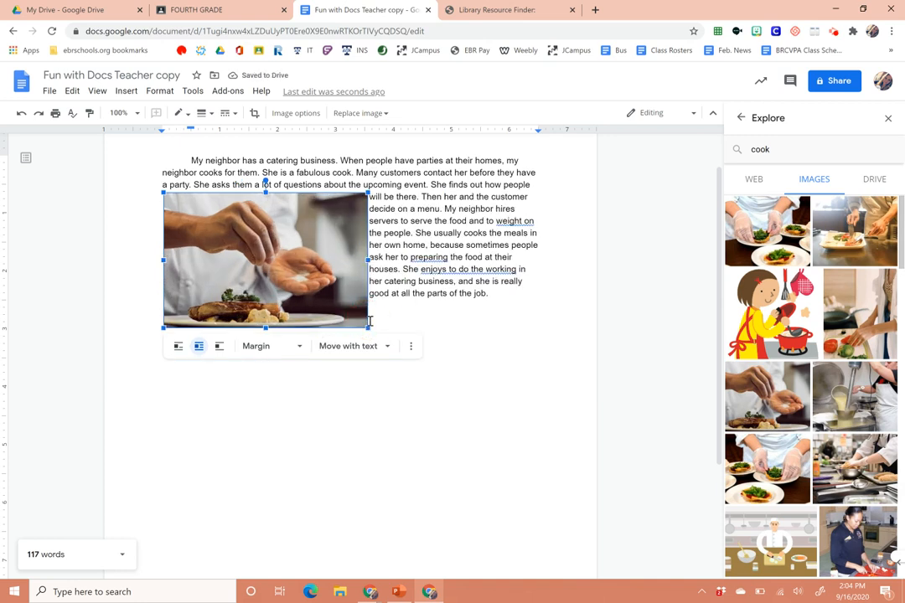
drag(369, 330, 285, 243)
drag(228, 196, 222, 167)
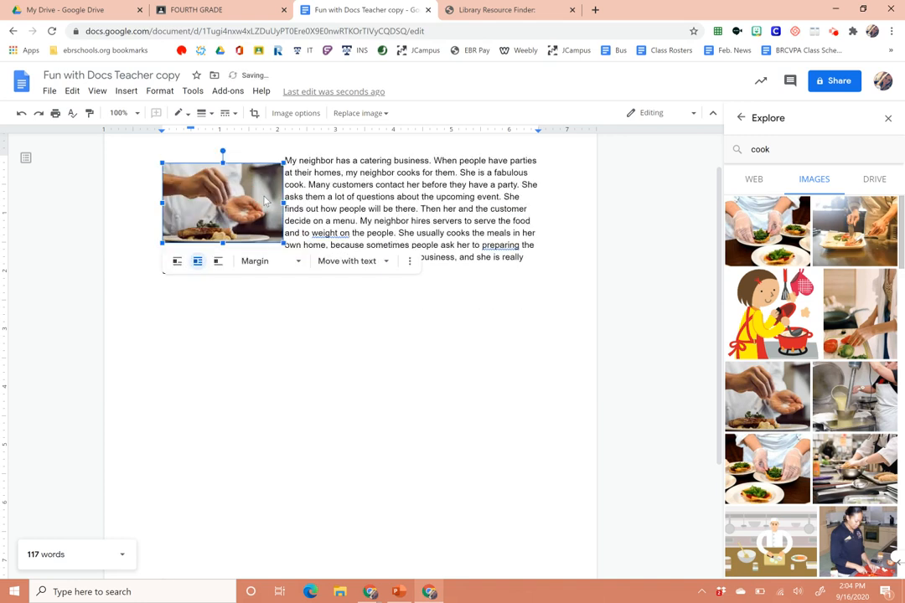
click(382, 349)
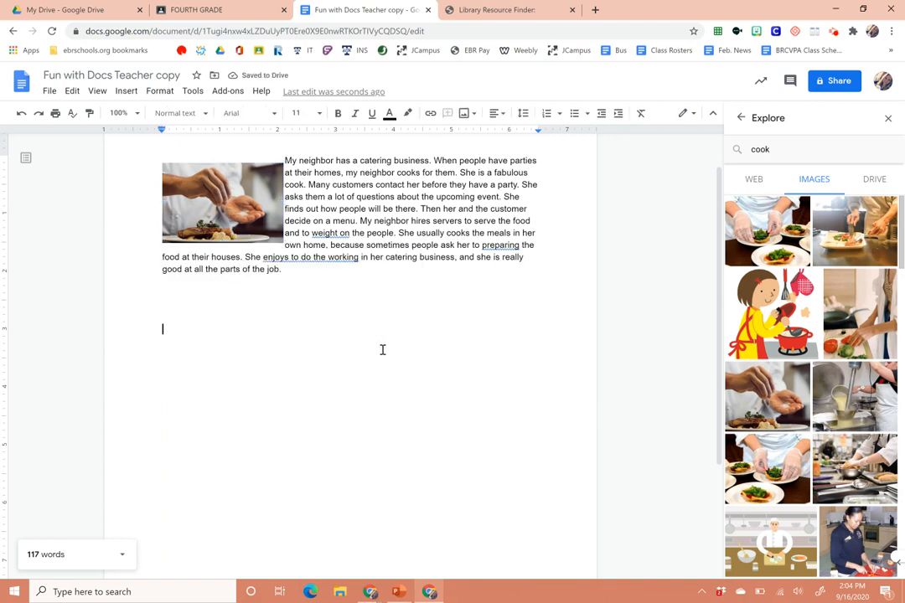
mouse_move(846, 336)
click(888, 118)
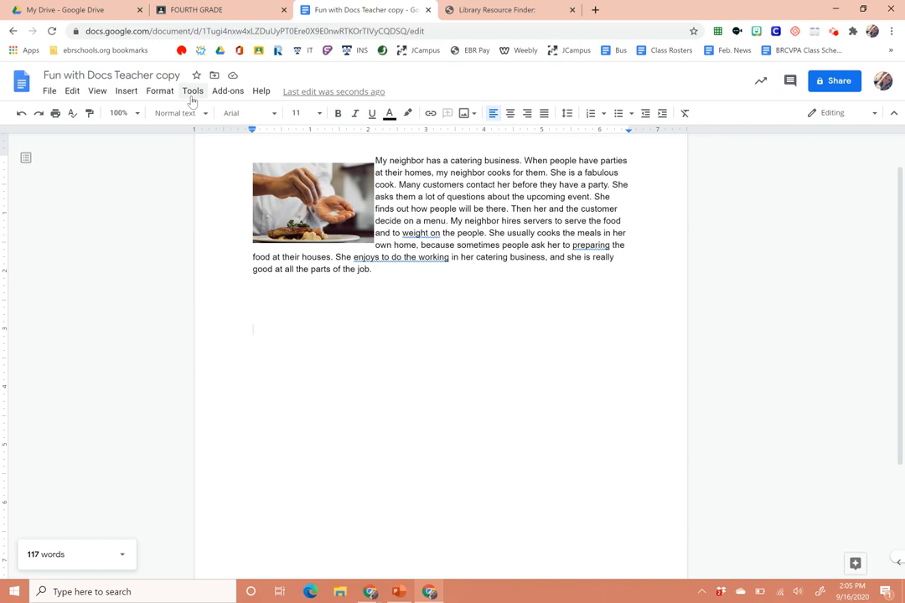
Step: Use voice typing in English (US) to dictate a second paragraph about dictation and spoken punctuation below the first, and stop the recording
click(193, 92)
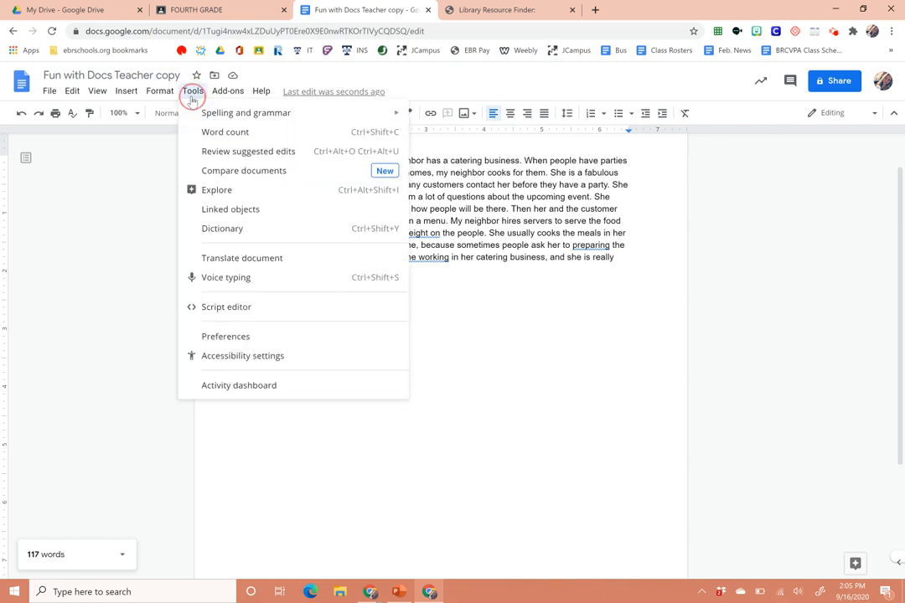
click(260, 282)
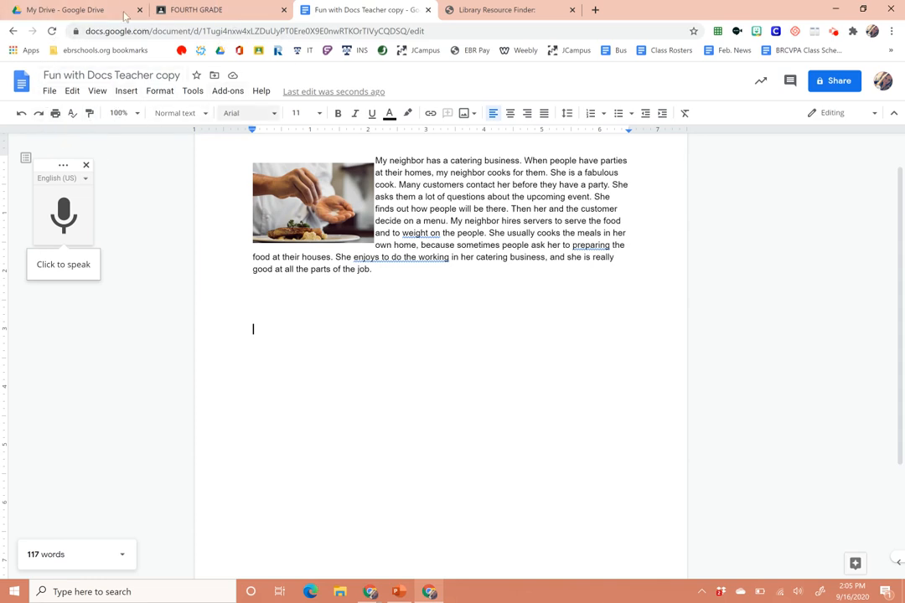
click(65, 219)
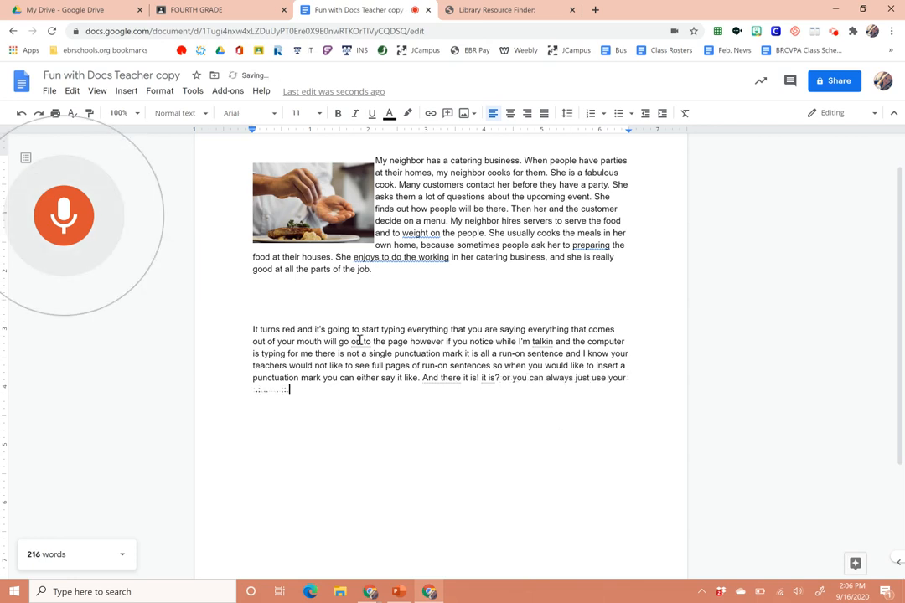
click(74, 223)
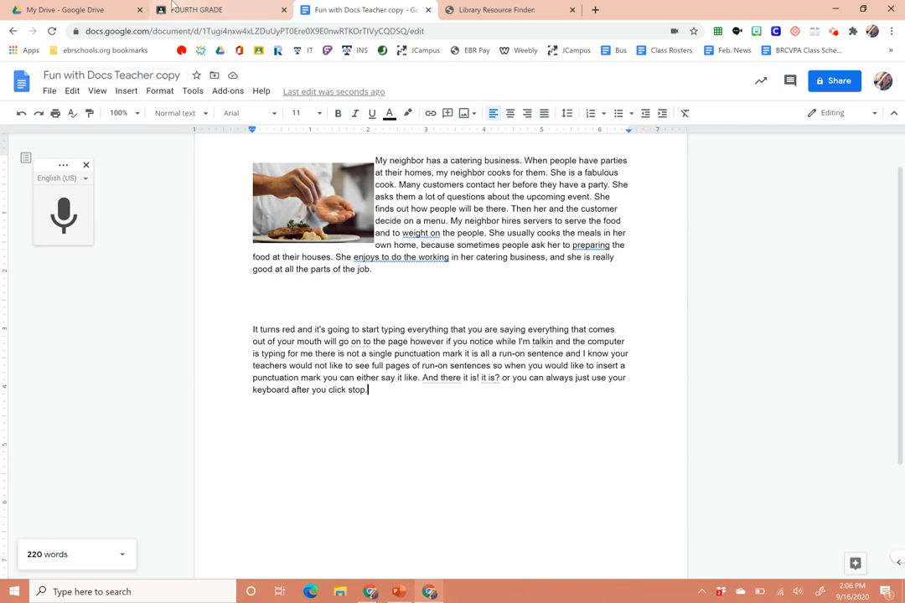
Step: Check the task list of the newest assignment on the FOURTH GRADE page in Google Classroom and return to the document
click(222, 8)
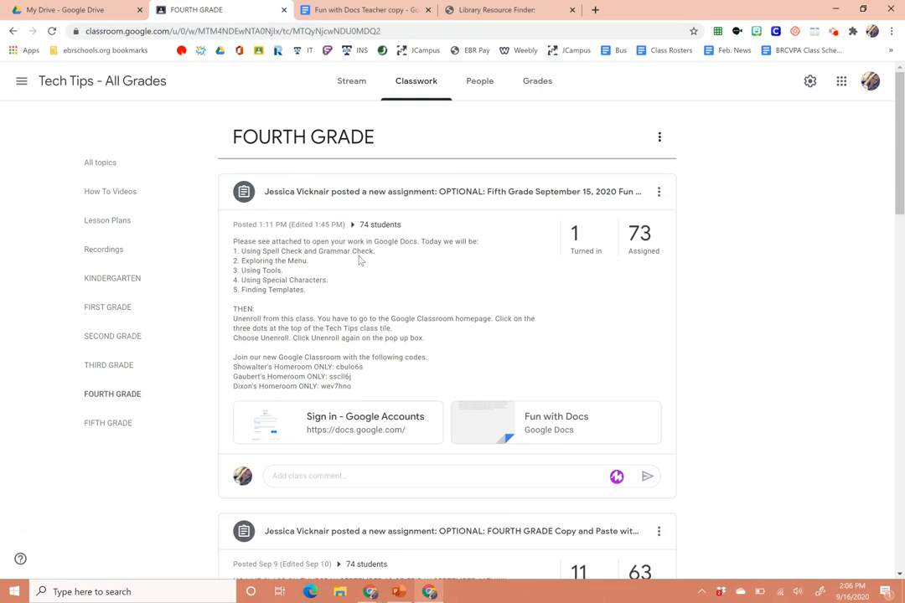
click(366, 18)
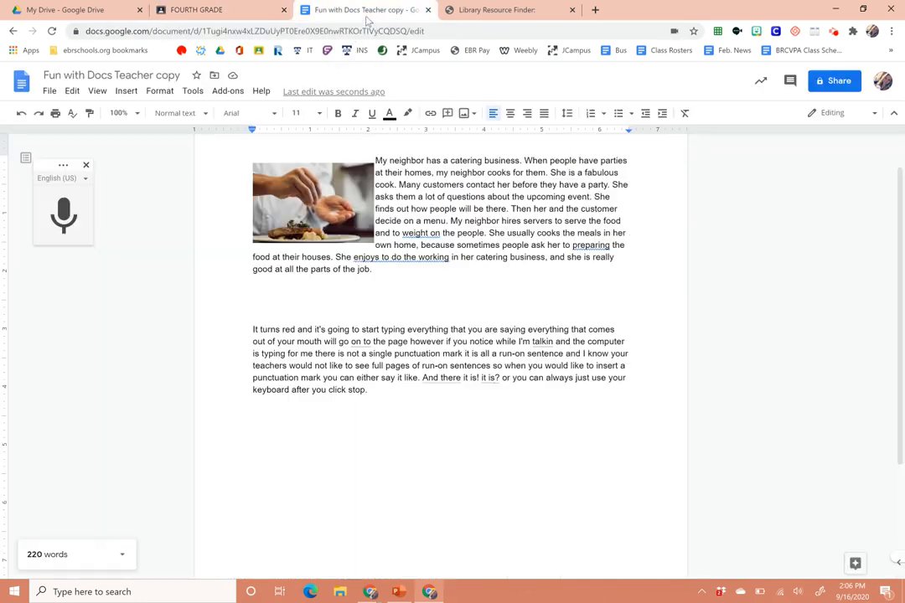
click(193, 92)
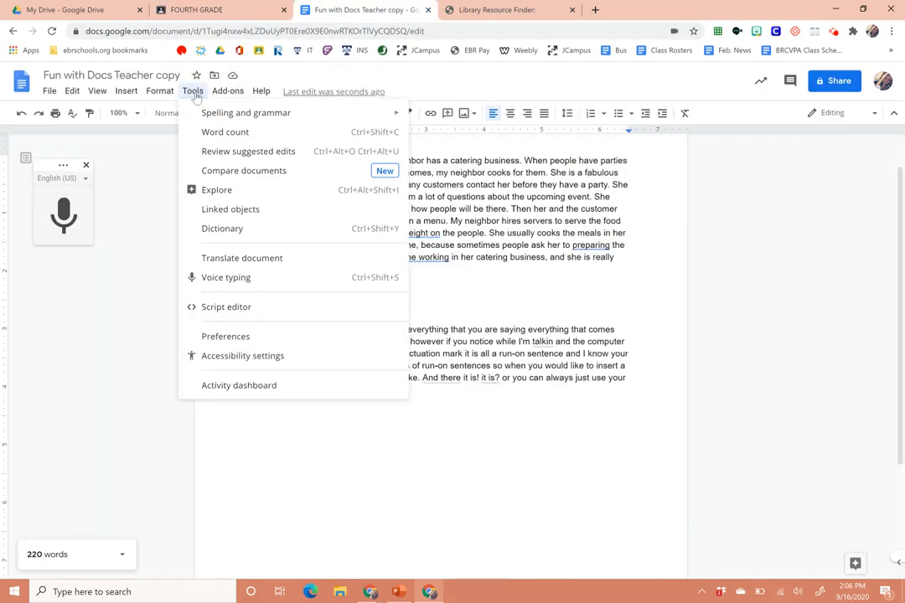
click(542, 323)
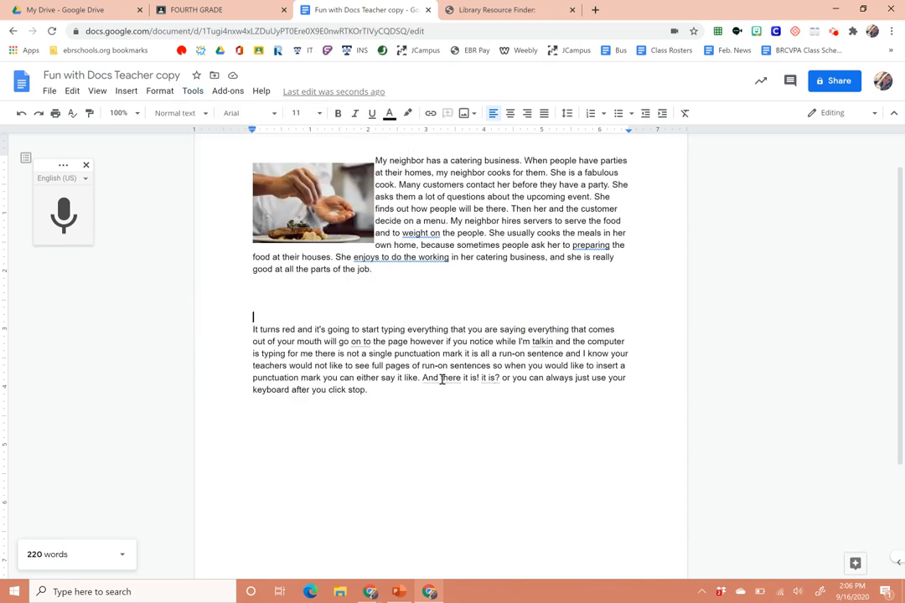
Step: Insert the left arrow special character (←) on a line below the dictated paragraph, with the character dialog moved clear of the text
click(436, 398)
click(127, 91)
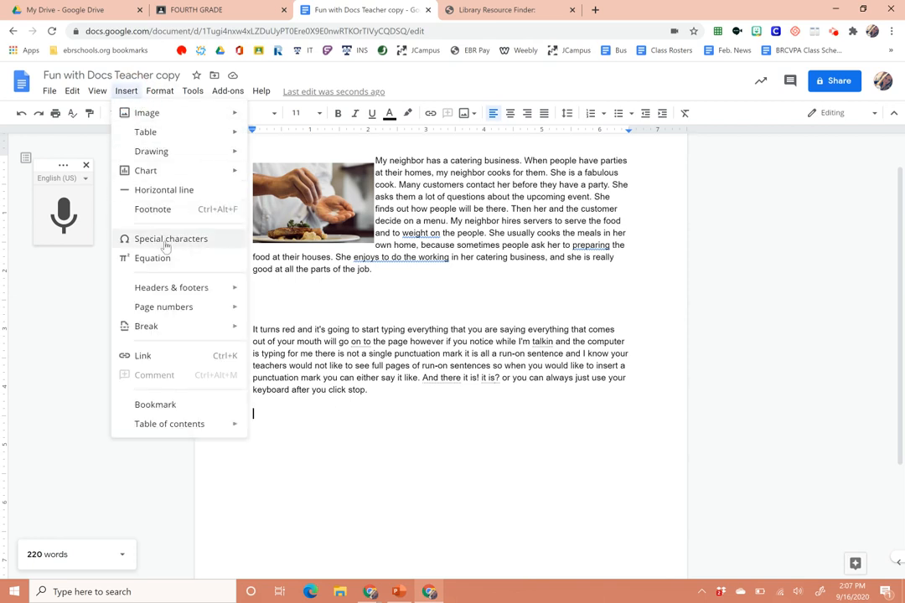
click(206, 246)
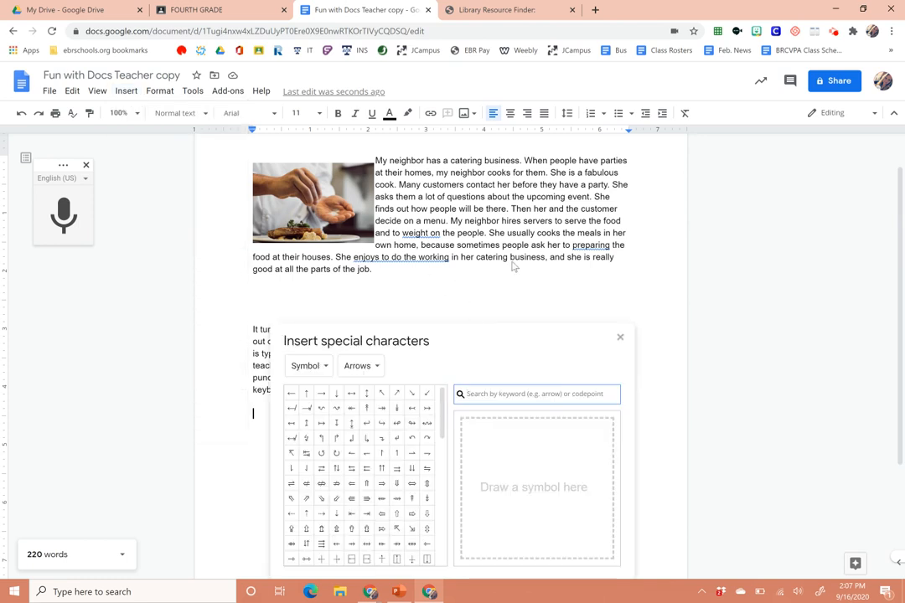
drag(496, 346, 644, 191)
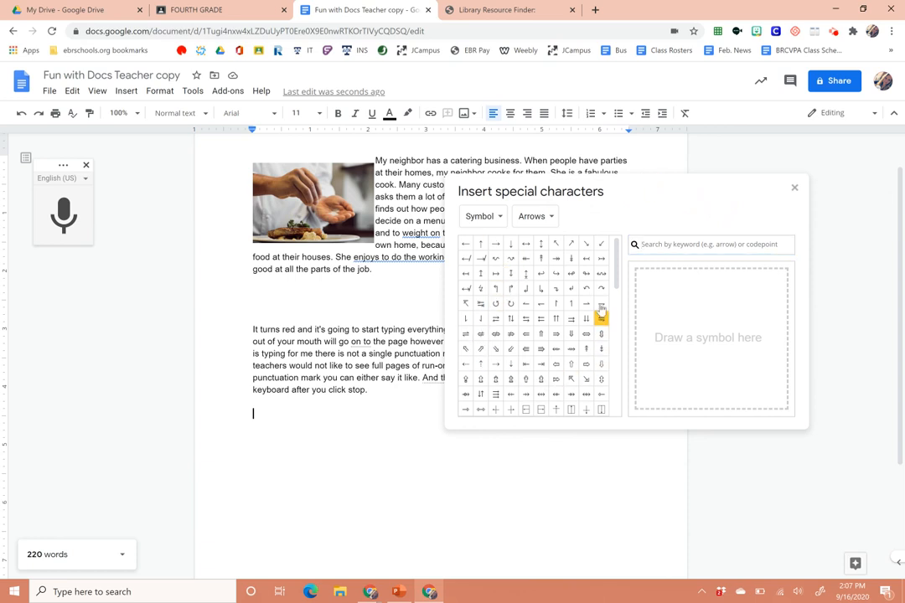
click(465, 243)
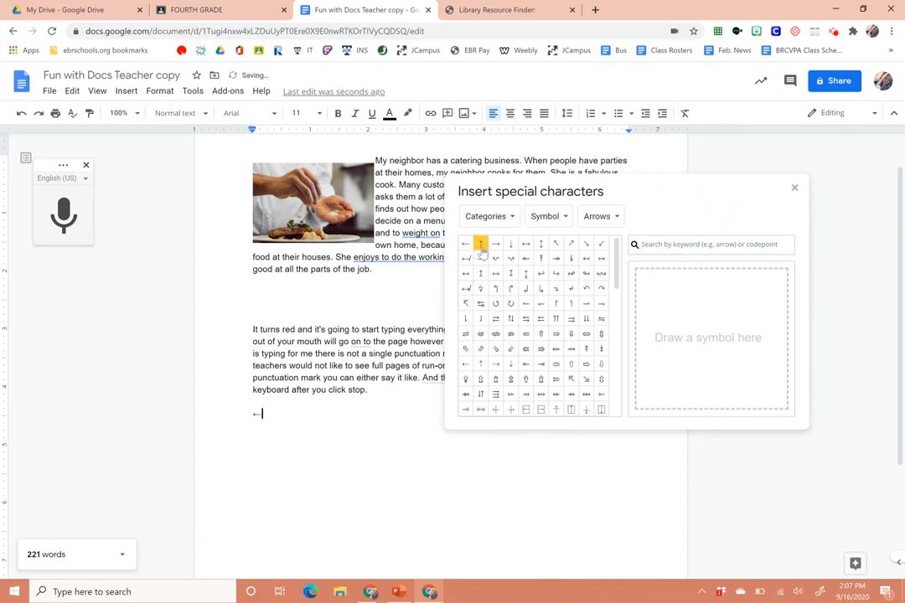
Step: Add the up, right, down, right-from-bar (↦) and struck double right (⇏) arrows after the left arrow
click(480, 243)
click(495, 243)
click(512, 244)
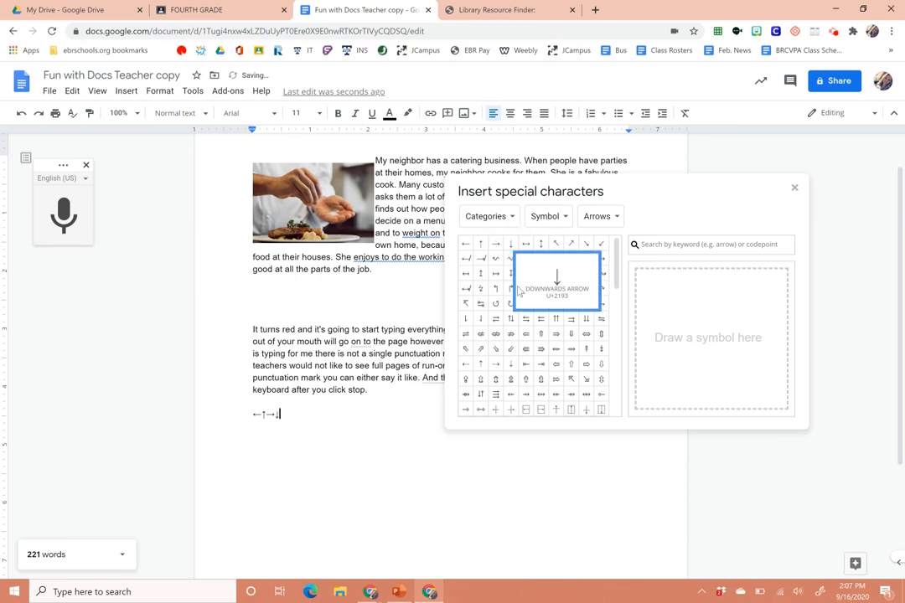
click(496, 275)
click(512, 331)
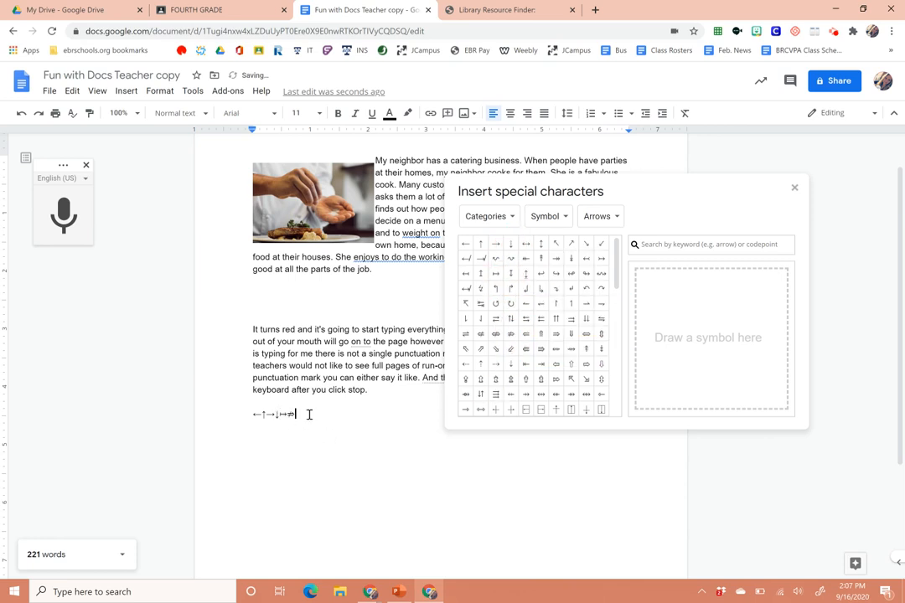
Step: Zoom the document to 200% and add the paired right arrows (⇉), right white arrow from wall (⇰) and left white arrow (⇦)
click(121, 113)
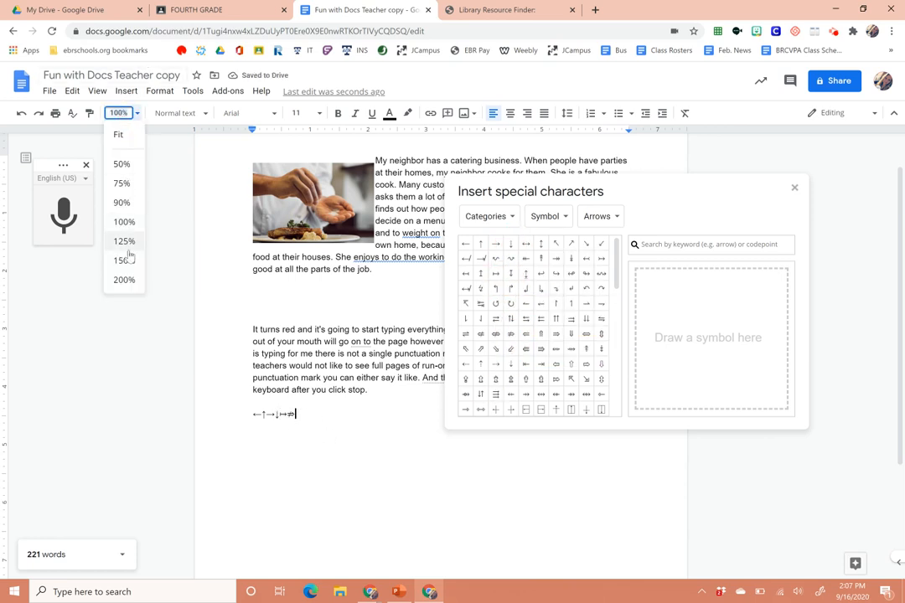
click(125, 282)
scroll(361, 460, down, 7)
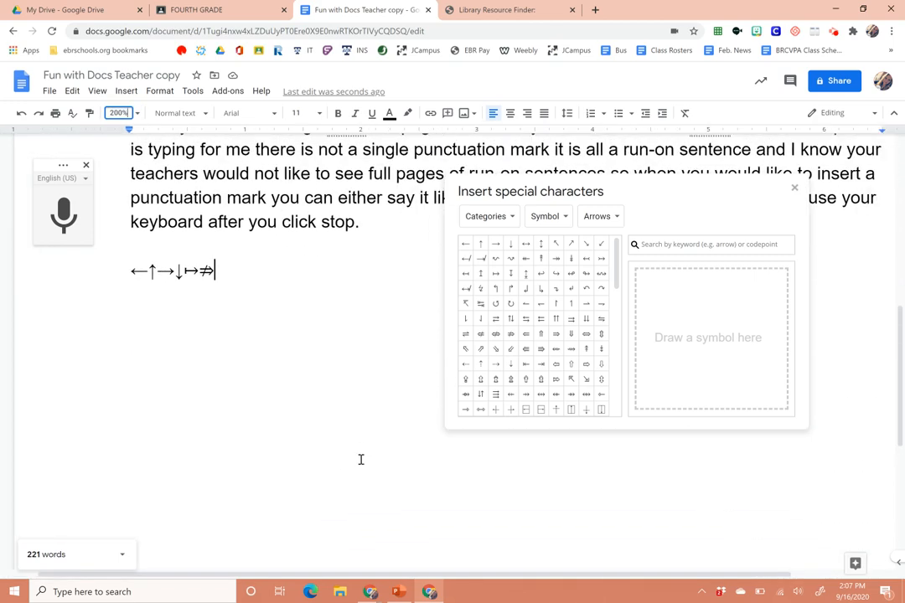
click(571, 320)
click(556, 366)
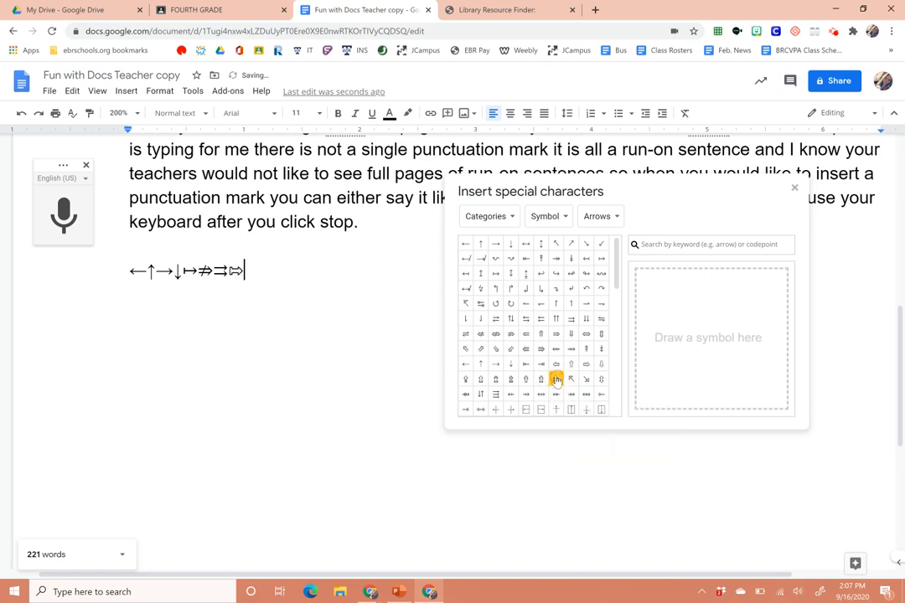
click(556, 369)
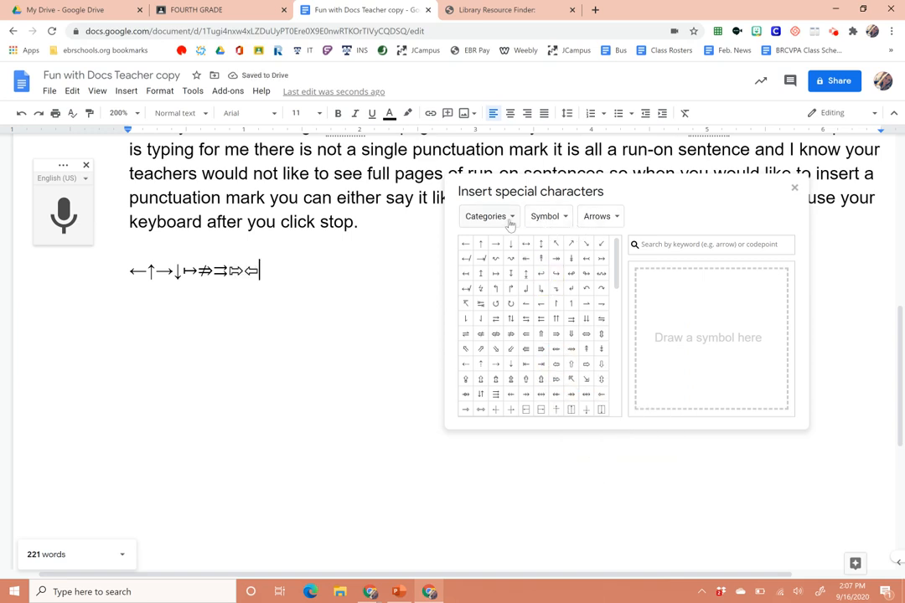
Step: Switch the special characters to the Emoji category and insert the alien, baby angel and blue heart after the arrows
click(559, 219)
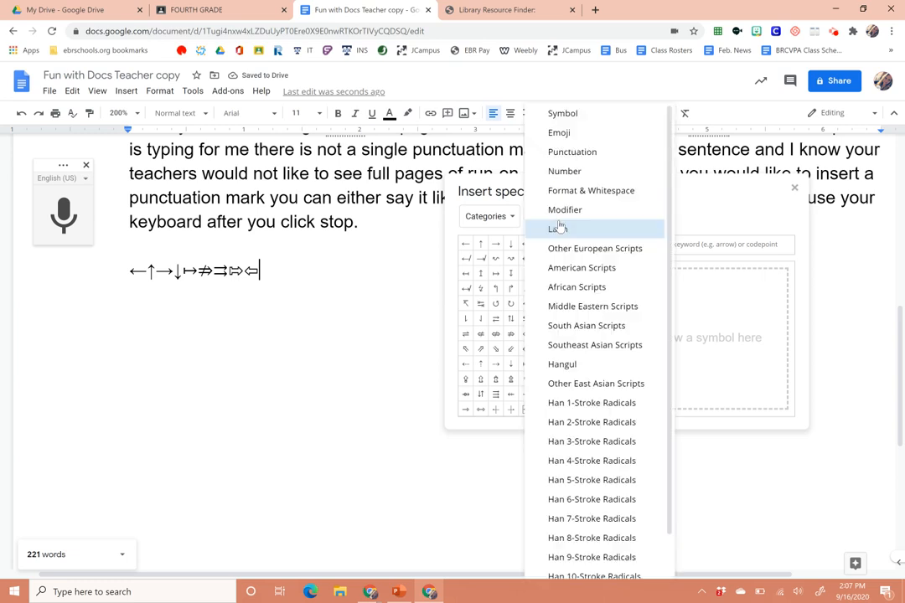
click(517, 209)
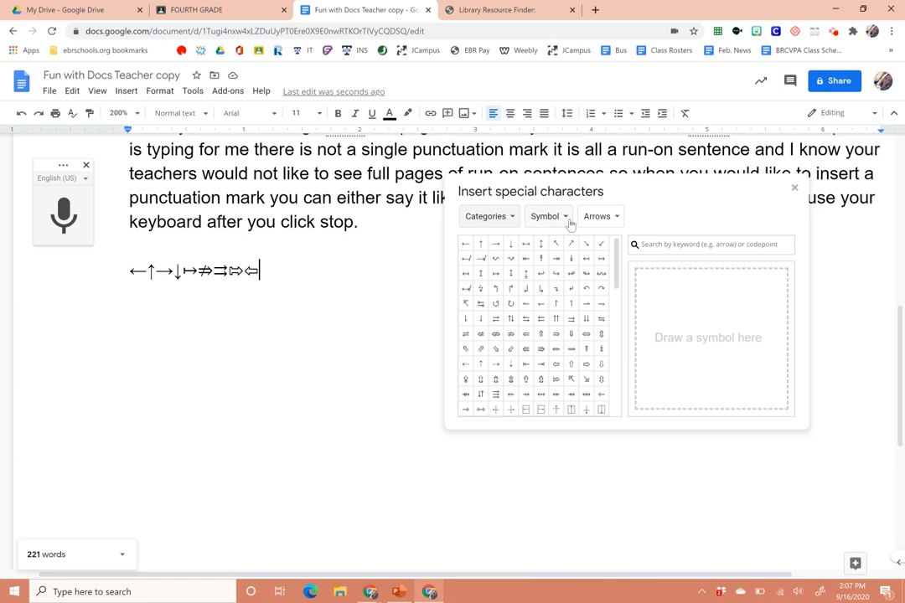
click(568, 219)
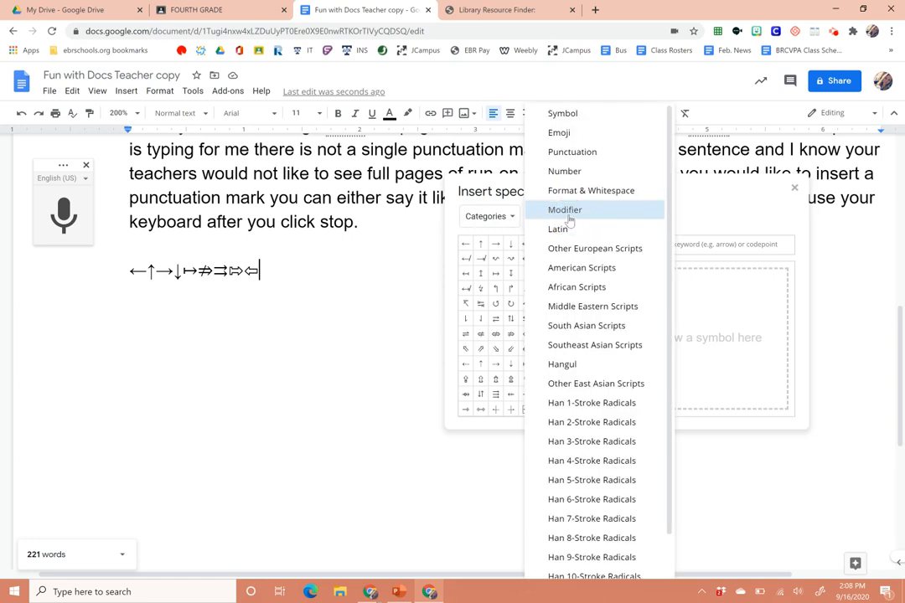
click(587, 133)
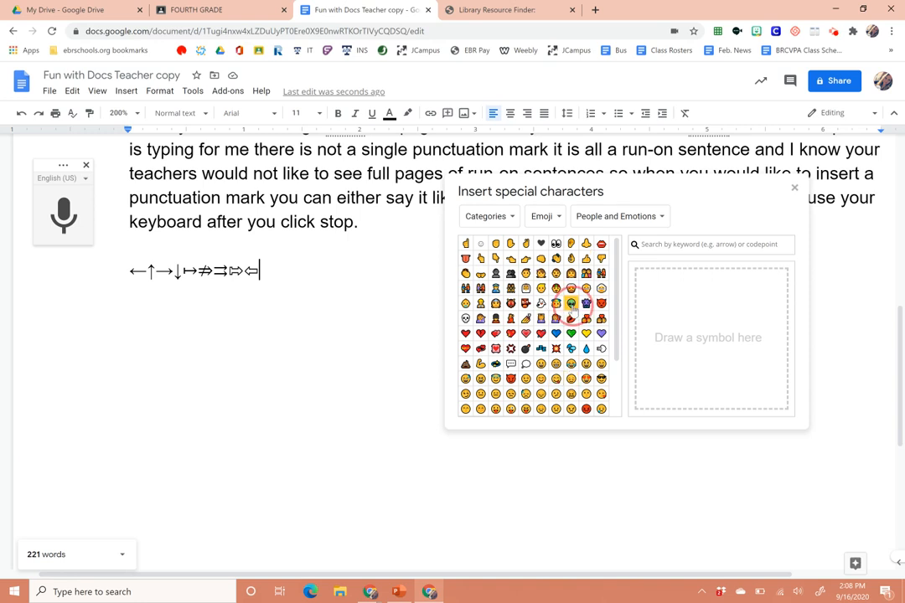
click(570, 303)
click(586, 318)
click(556, 334)
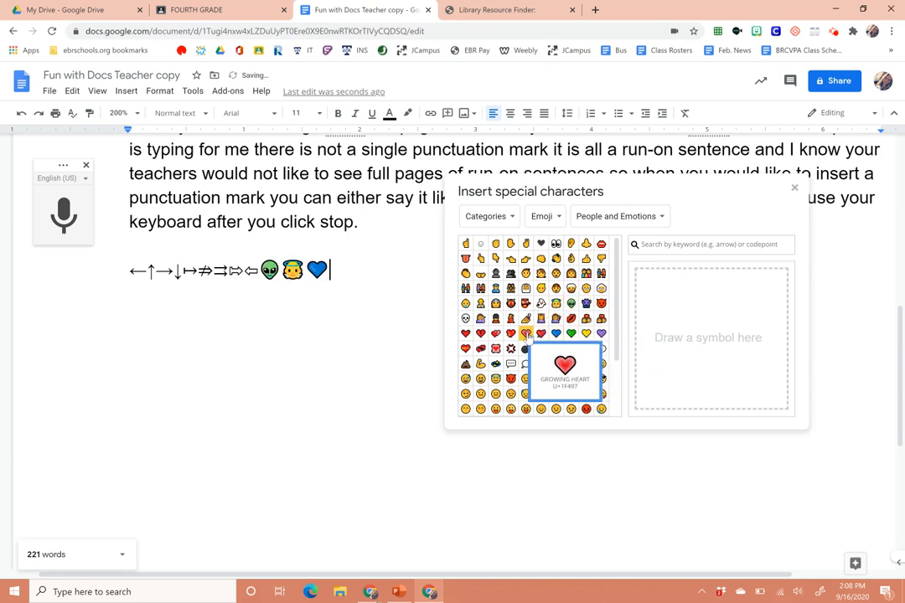
Step: Add the growing heart, bomb, thought balloon, unamused, expressionless and blushing kissing face emojis, and close the special characters dialog
click(540, 333)
click(525, 348)
click(525, 363)
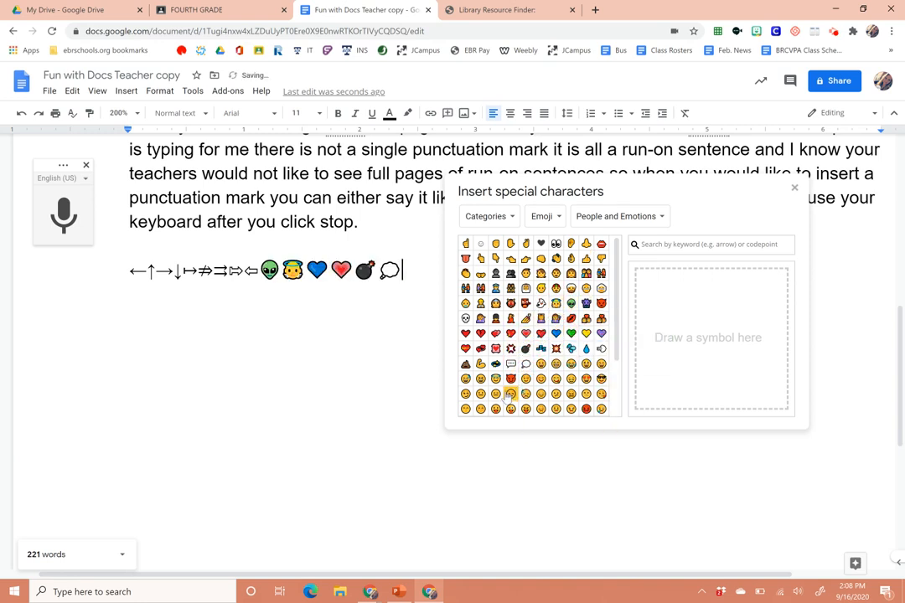
click(510, 394)
click(480, 409)
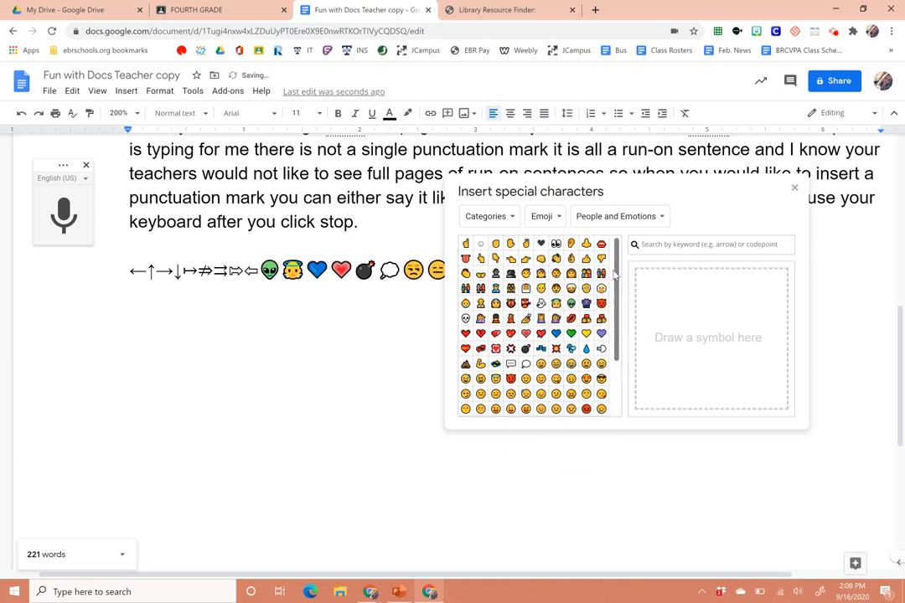
scroll(609, 273, down, 2)
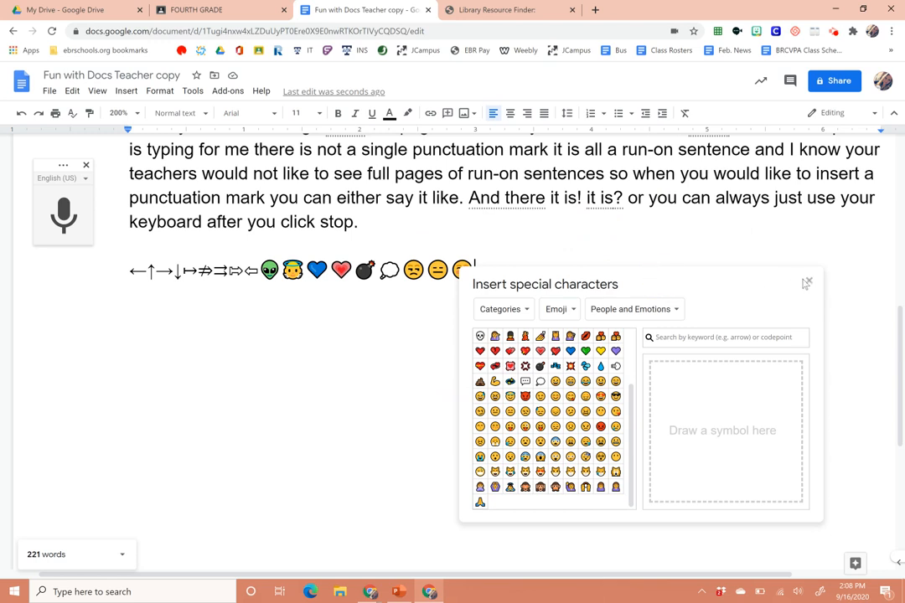
click(806, 284)
Step: Set the whole line of arrows and emojis to font size 72 and look over the enlarged characters
click(503, 262)
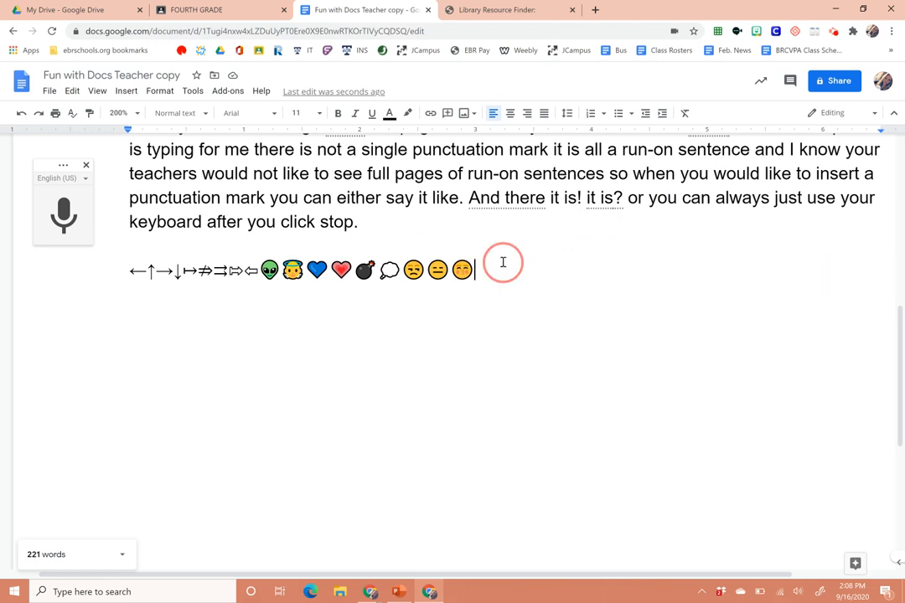
drag(503, 262, 130, 270)
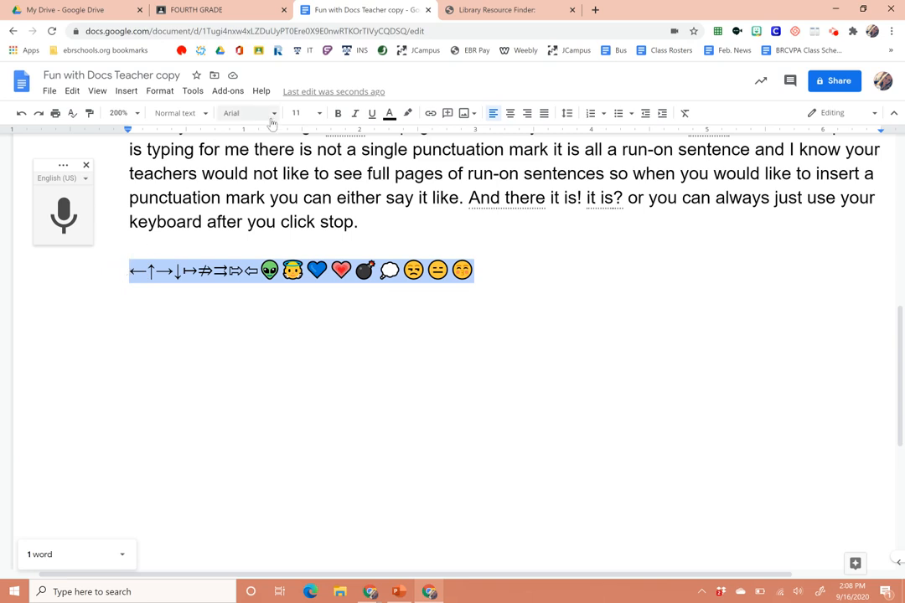
click(318, 114)
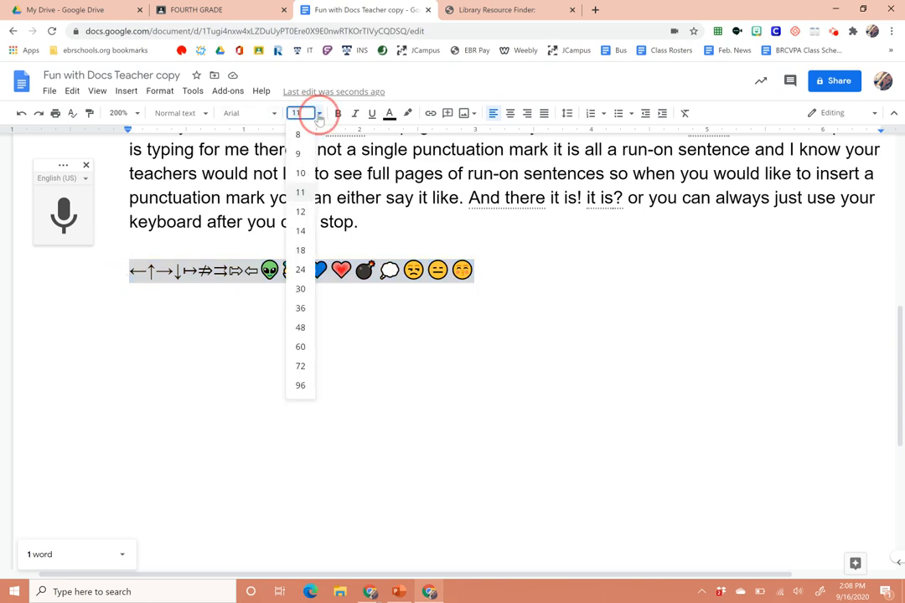
click(300, 250)
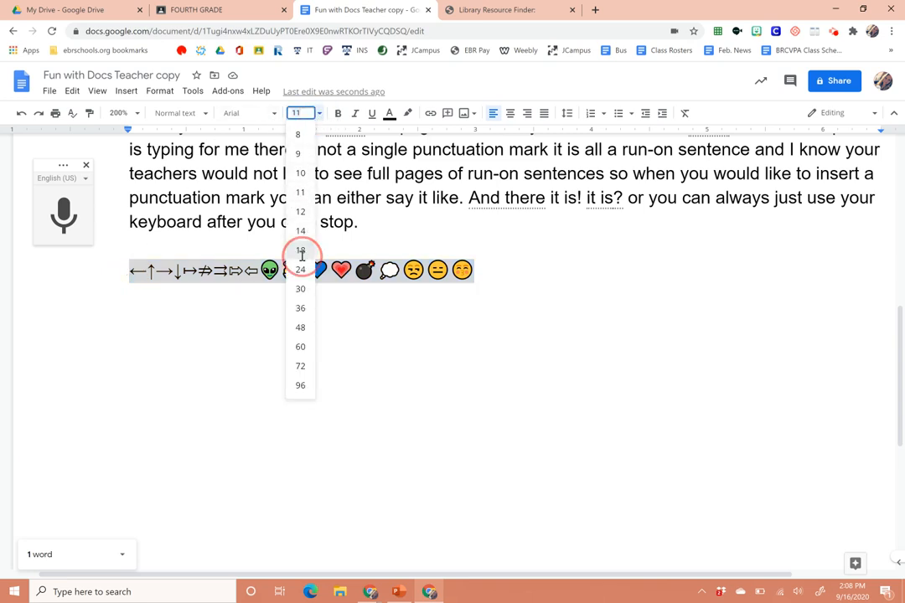
click(318, 113)
click(303, 358)
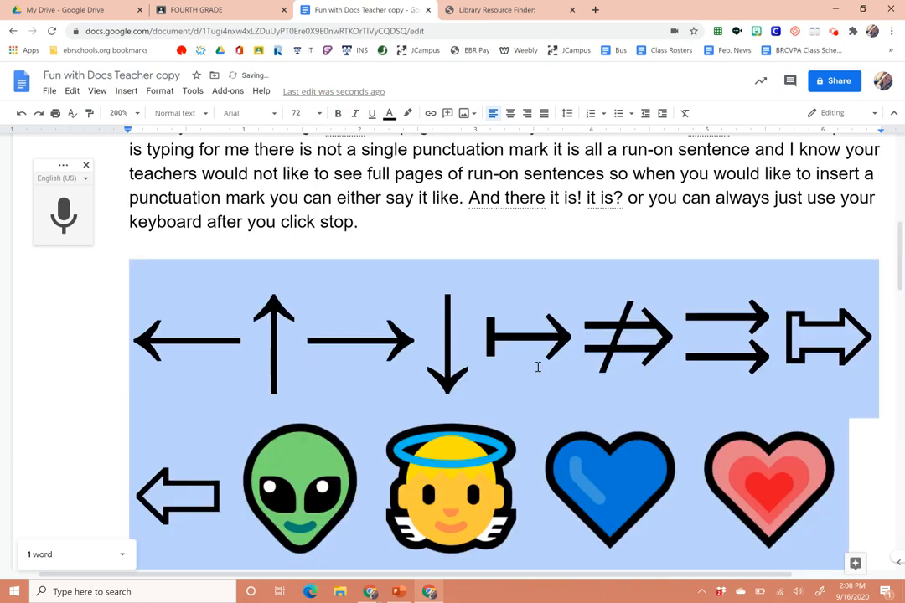
scroll(566, 379, down, 3)
scroll(566, 381, down, 5)
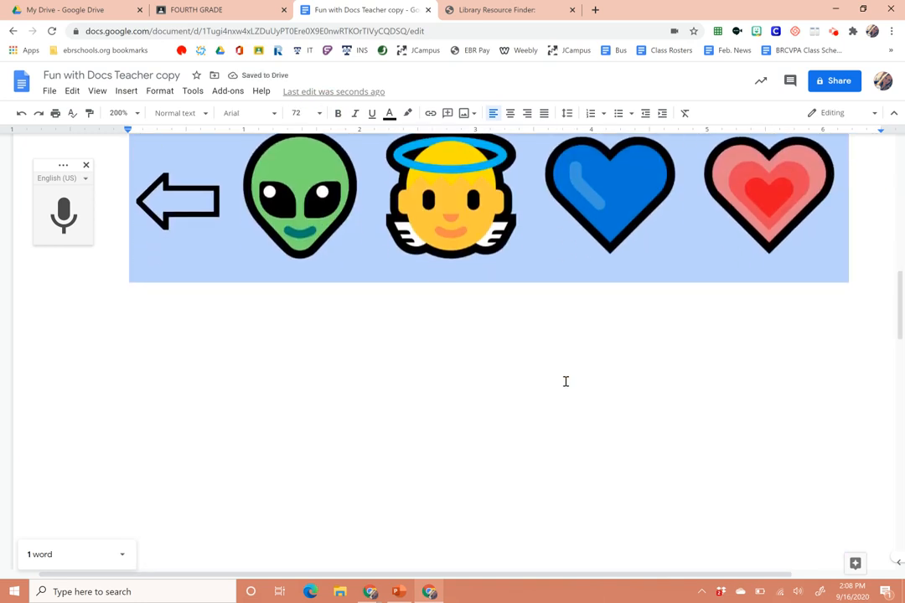
scroll(566, 381, up, 10)
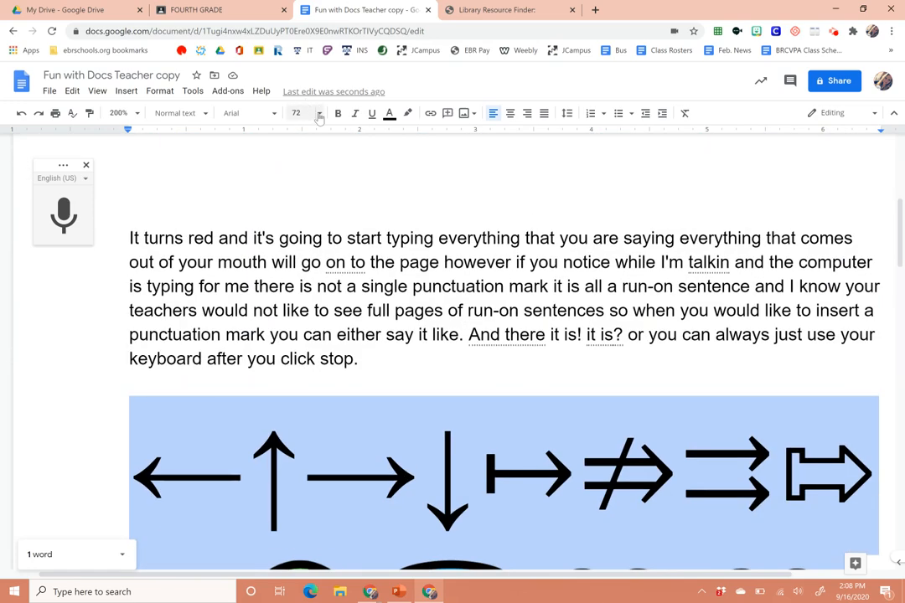
Step: Set the line of arrows and emojis to font size 48, return the zoom to 100% and deselect the line
click(318, 116)
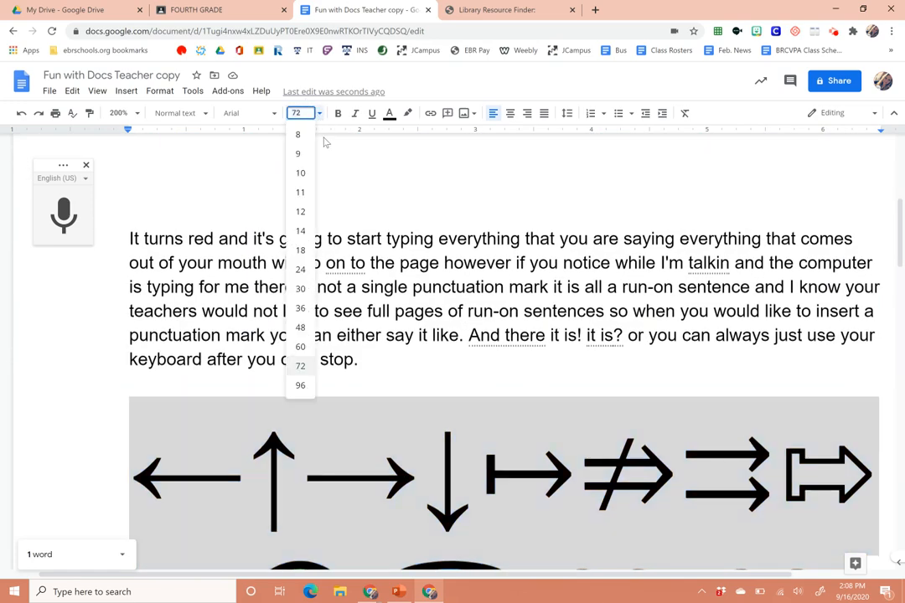
click(300, 327)
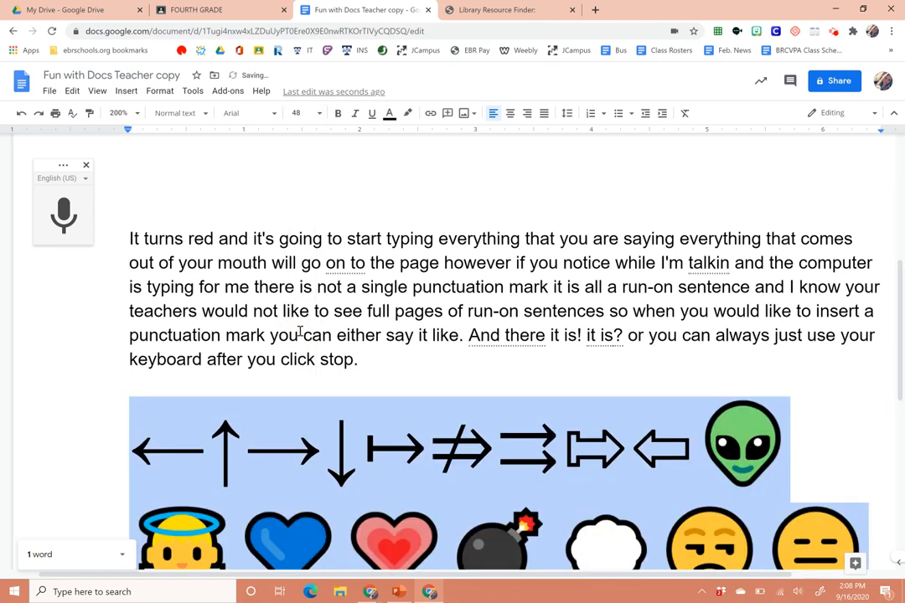
scroll(355, 404, down, 3)
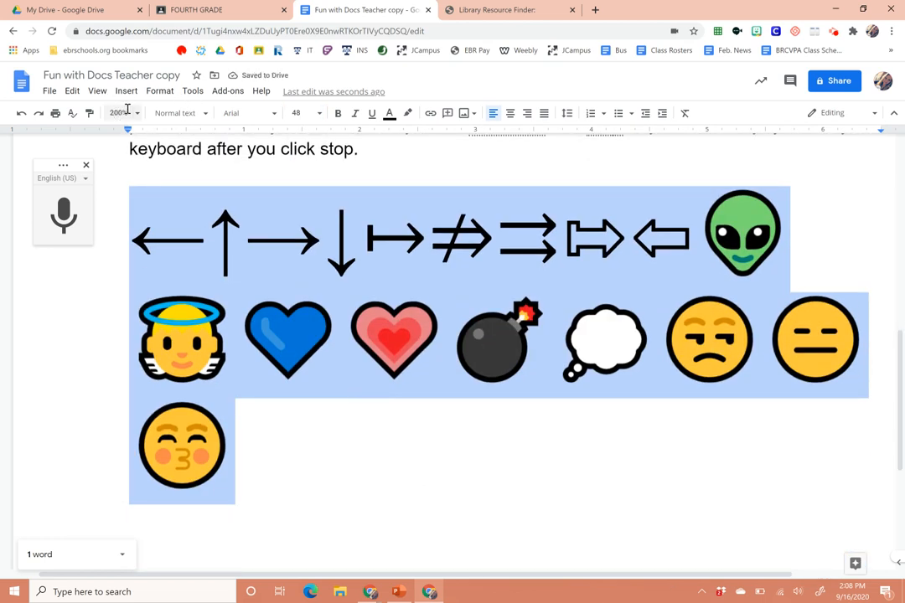
click(117, 113)
click(124, 221)
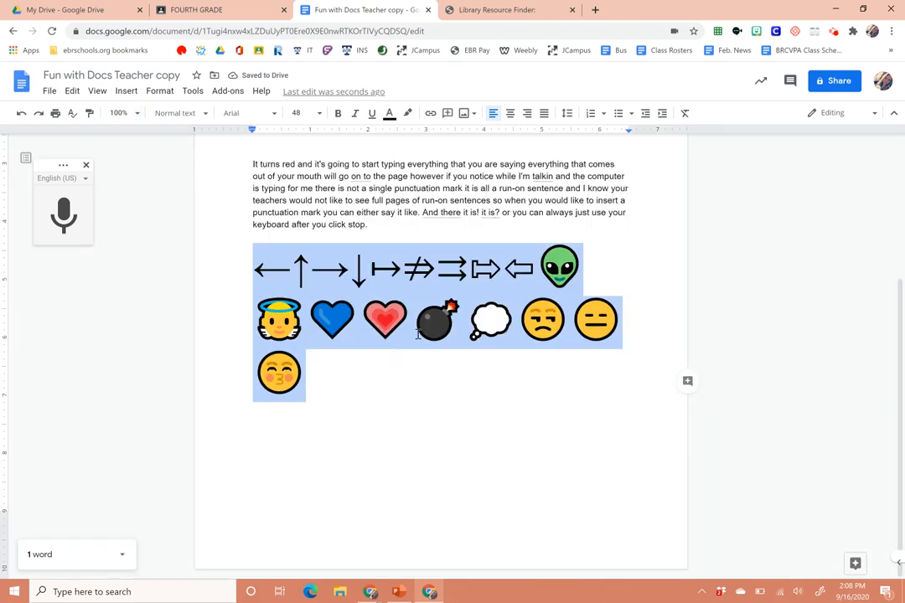
click(547, 418)
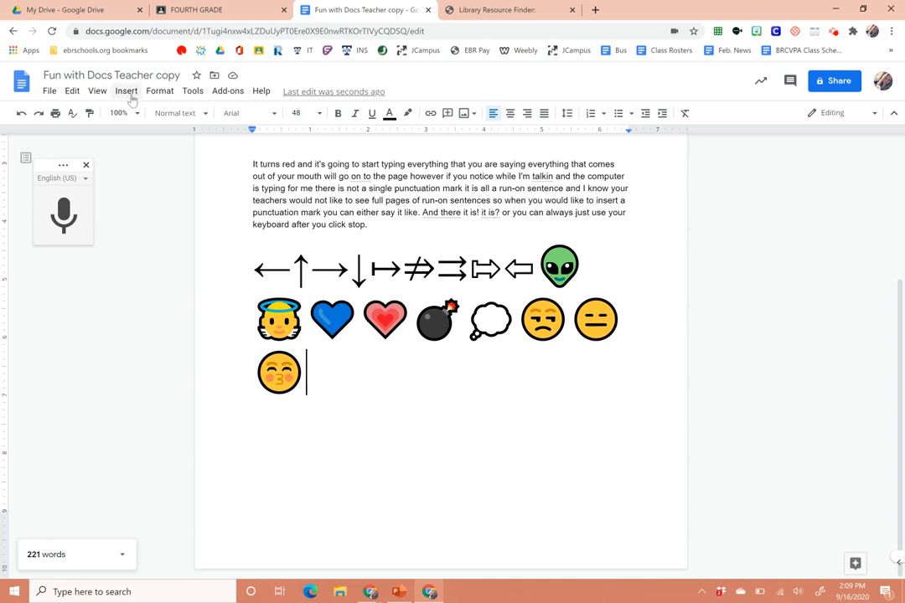
Step: Check the assignment's task list on the FOURTH GRADE page in Google Classroom, and open the template gallery from the Google Docs home page
click(230, 11)
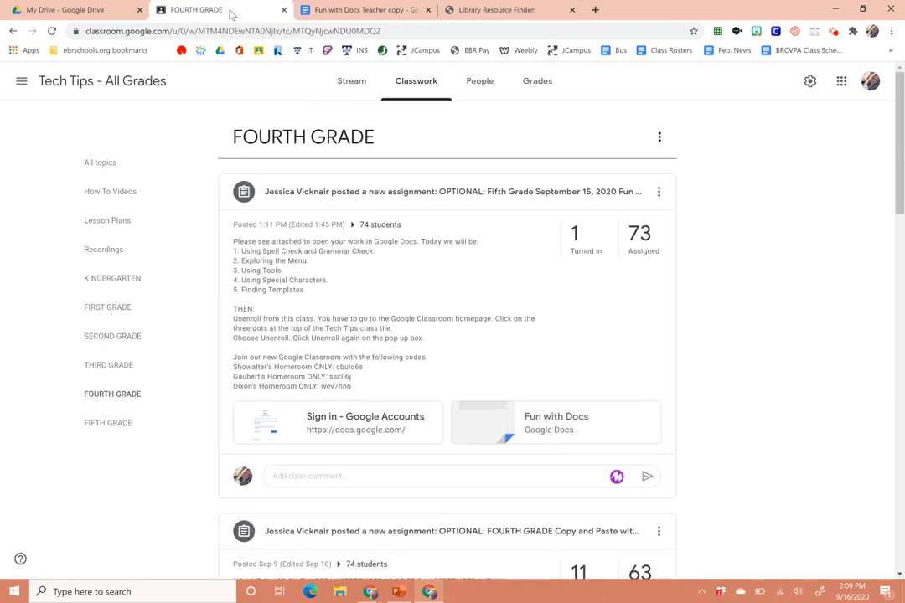
click(355, 10)
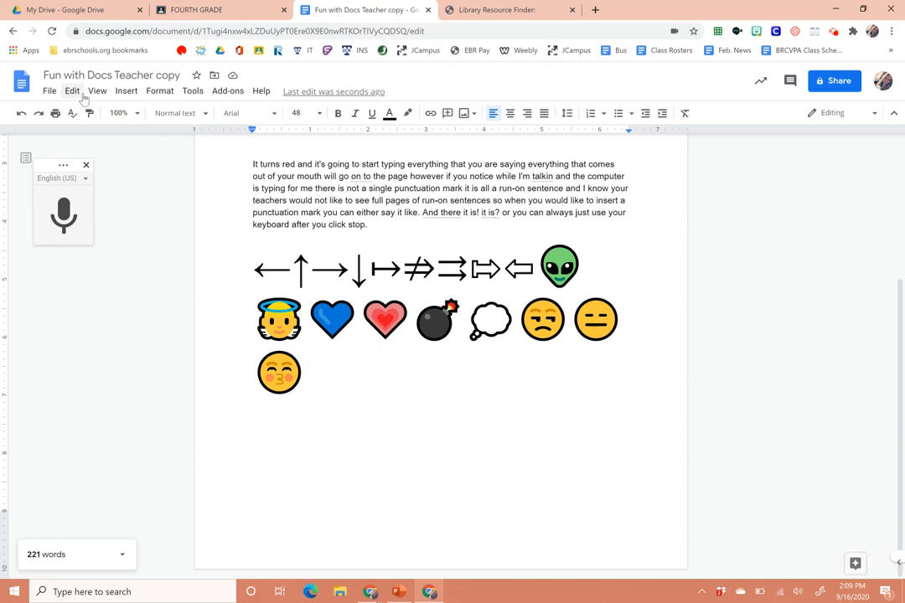
click(22, 87)
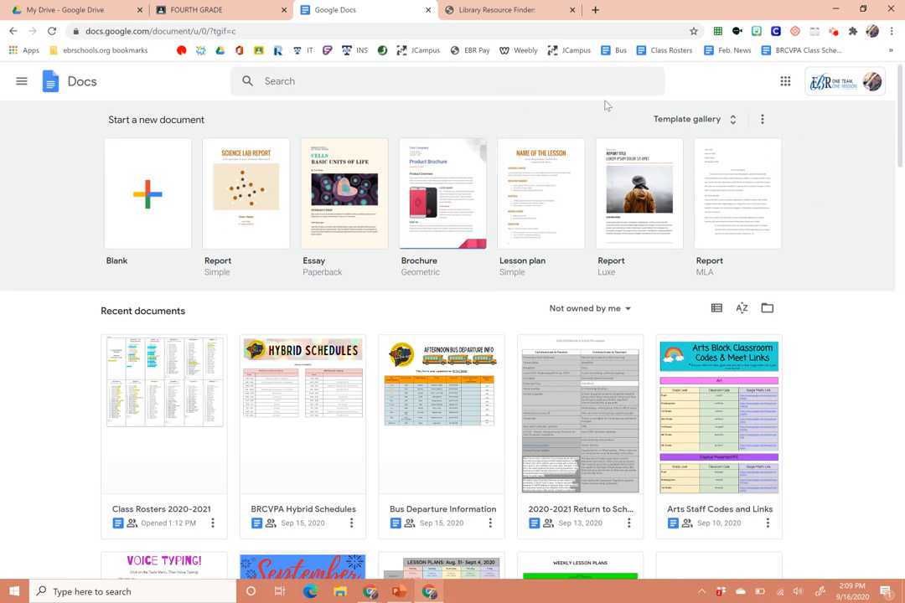
click(712, 119)
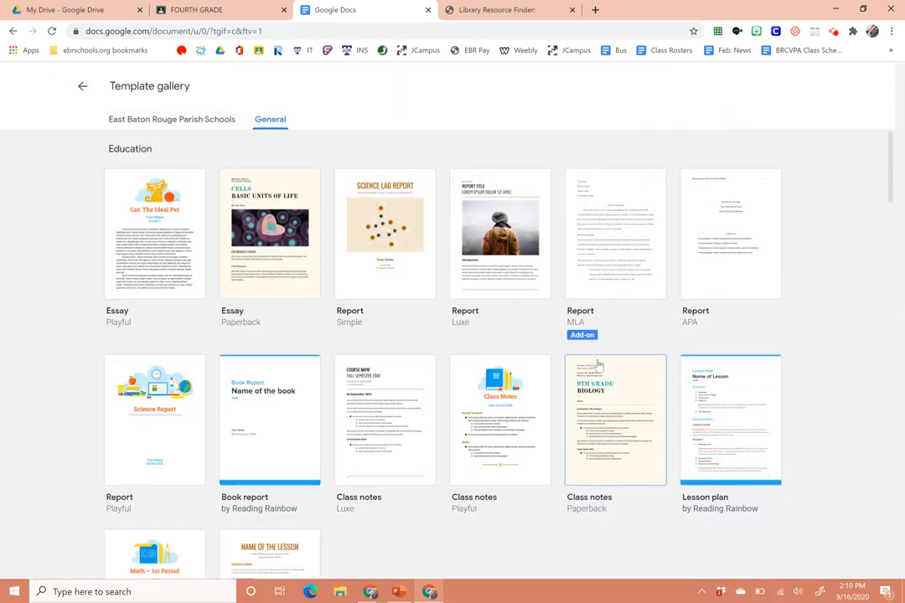
Step: Browse the general templates in the gallery through the Education, Letters, Resumes, Personal and Work sections
scroll(598, 366, down, 1)
scroll(597, 365, down, 2)
scroll(597, 365, up, 2)
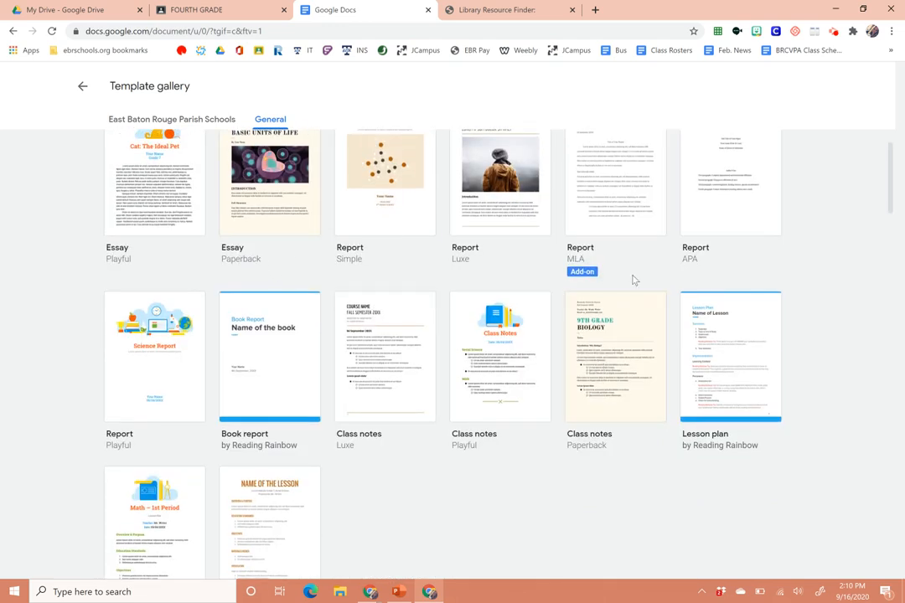
scroll(634, 280, down, 2)
scroll(257, 206, down, 1)
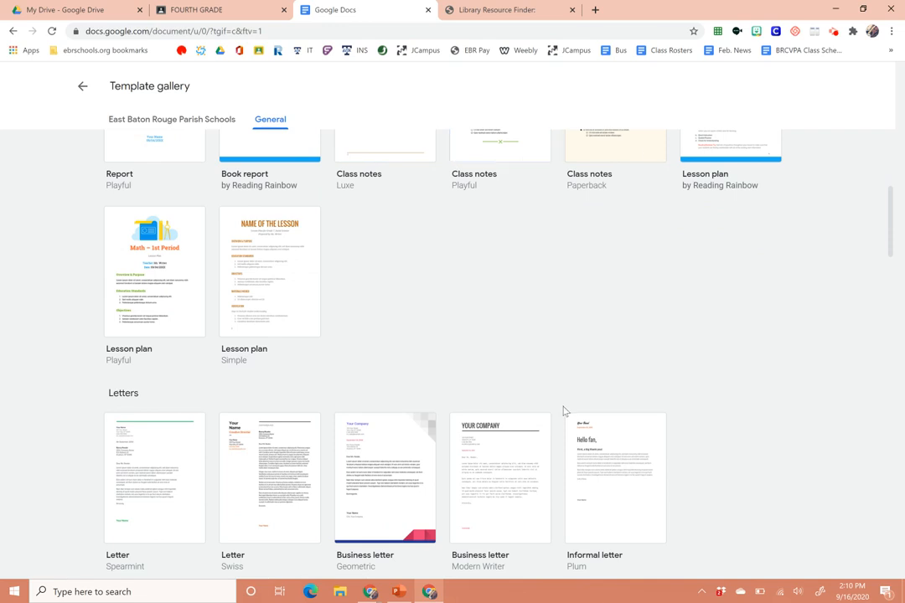
scroll(563, 410, down, 3)
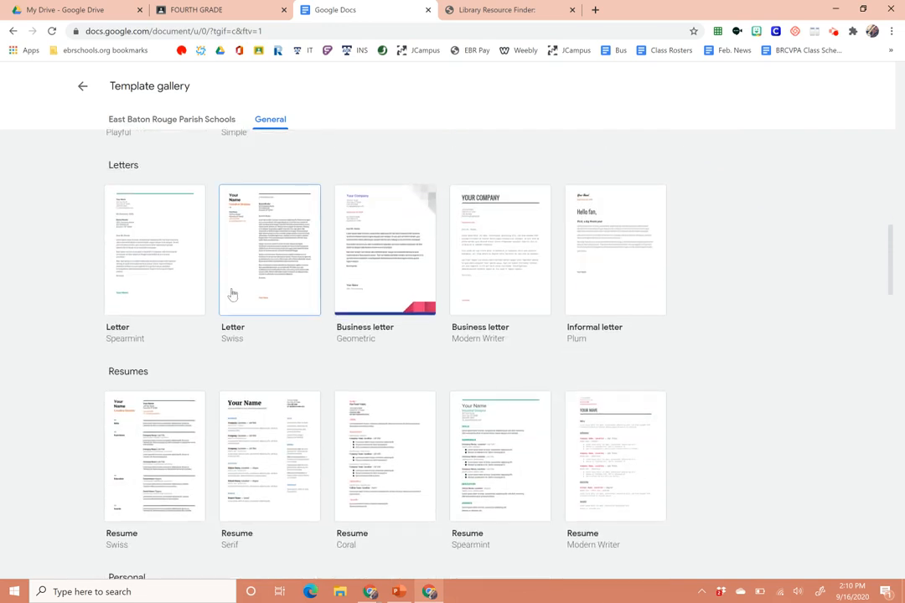
scroll(509, 465, down, 1)
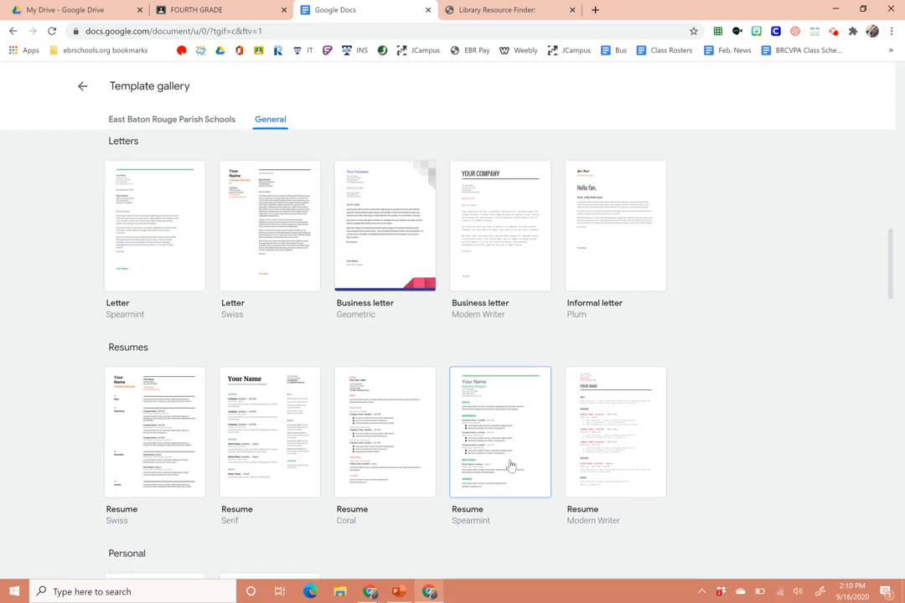
scroll(509, 466, down, 5)
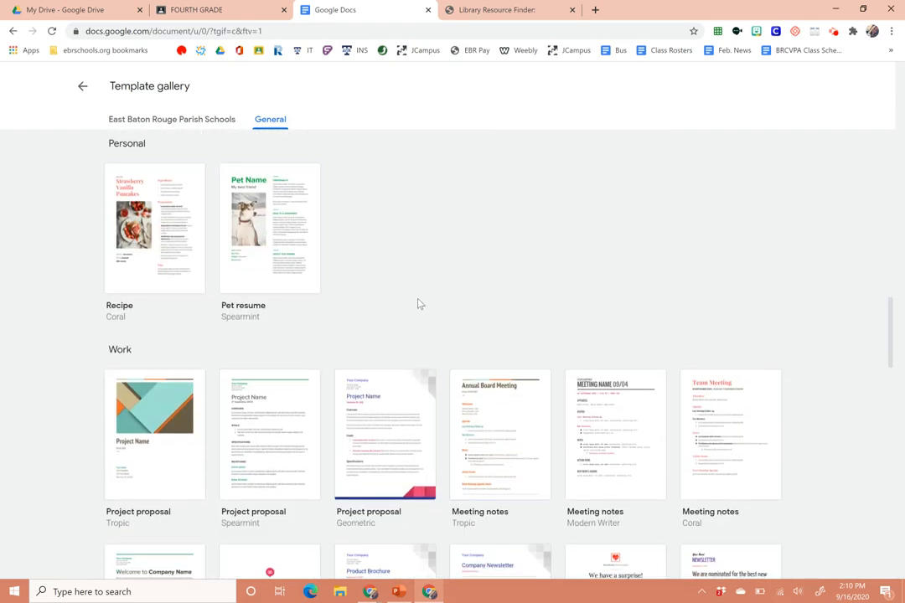
Step: Look over the remaining Work and Sales templates, and create a document from the Paperback Essay template in the Education section
scroll(572, 436, down, 6)
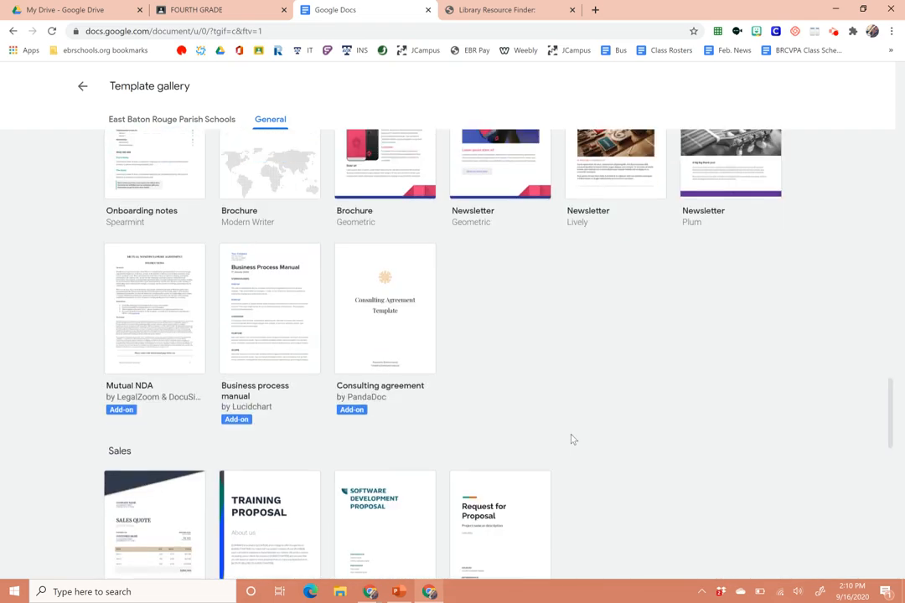
scroll(572, 439, up, 20)
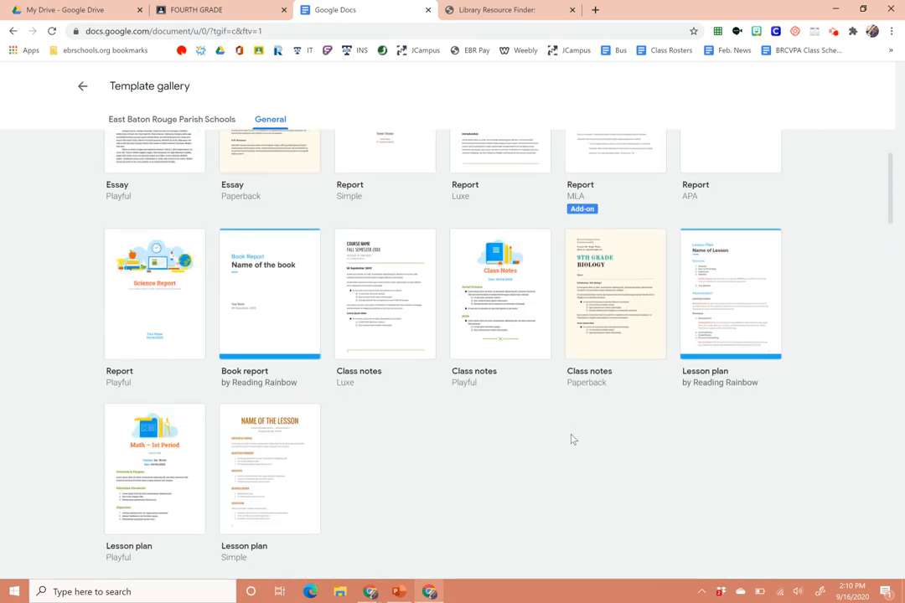
scroll(572, 438, up, 2)
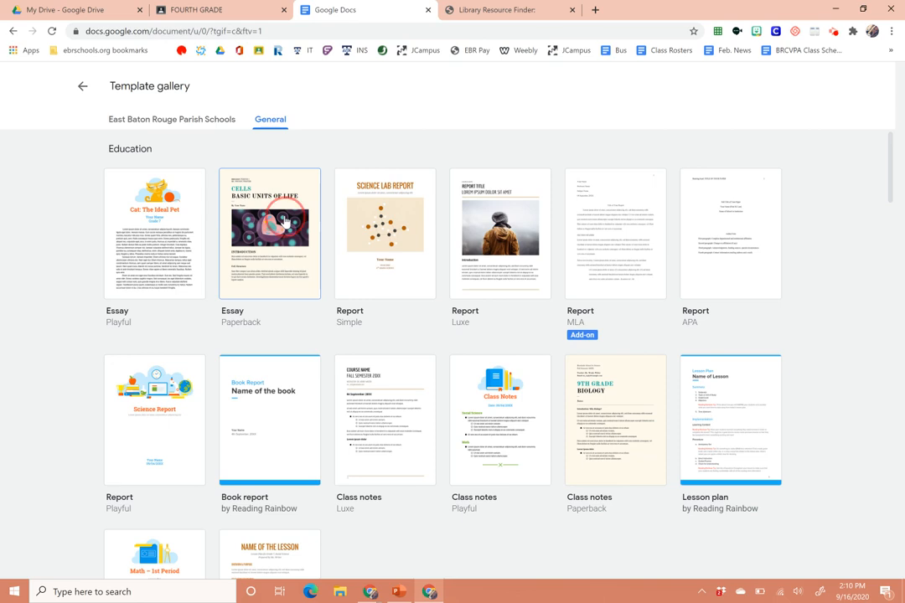
click(457, 325)
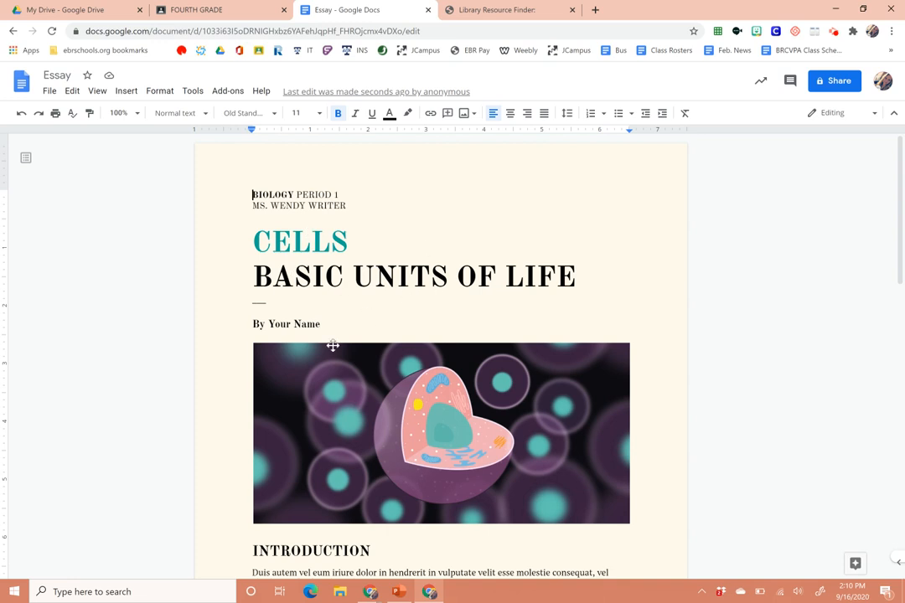
Step: Replace the placeholder paragraph under the essay's INTRODUCTION heading with the filler text "lkjdfadlkdfaldkfj"
scroll(333, 346, down, 3)
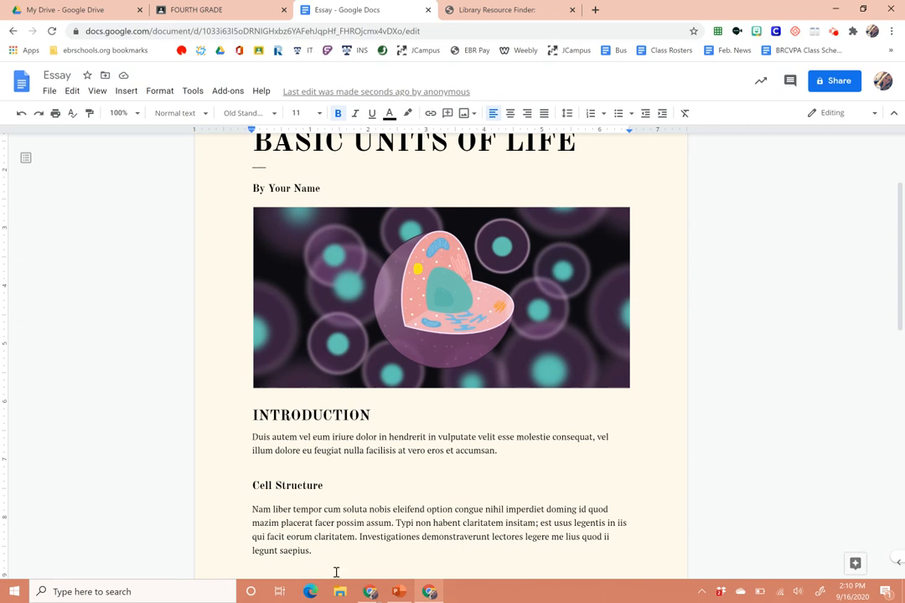
scroll(349, 517, down, 4)
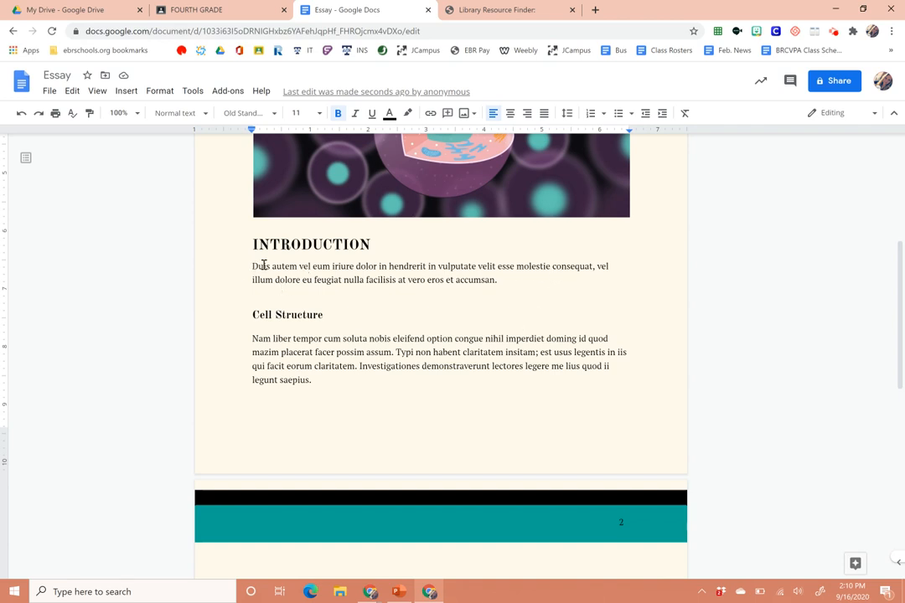
drag(263, 266, 498, 281)
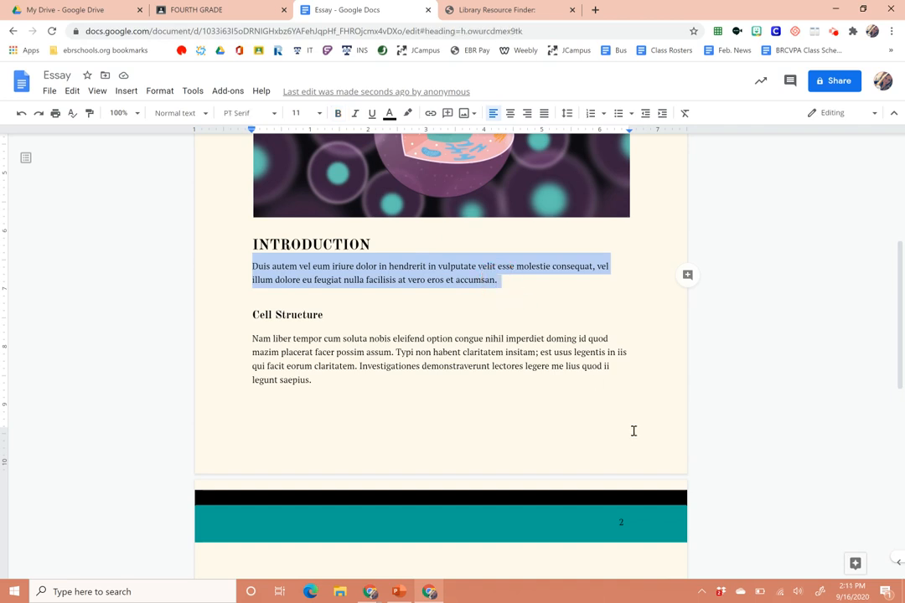
key(BackSpace)
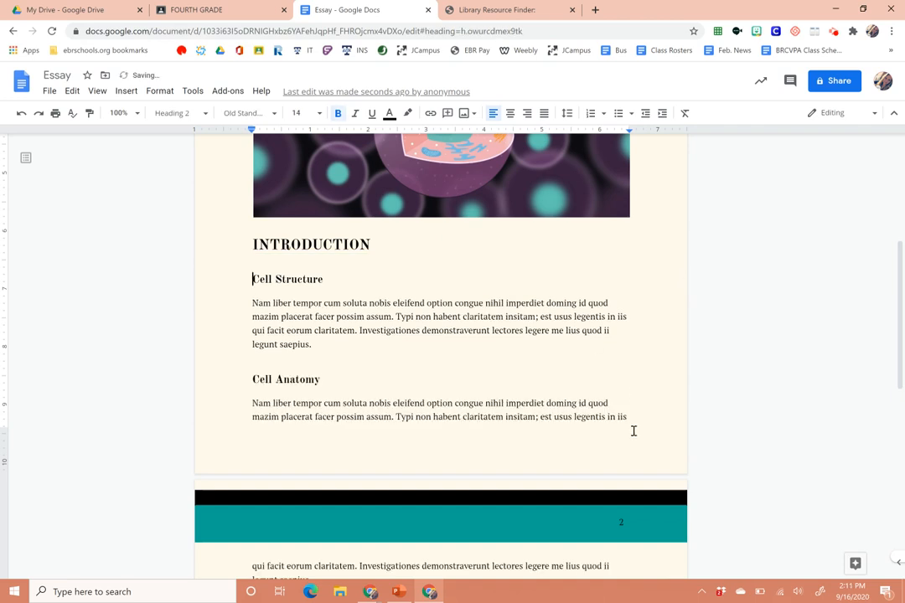
key(Left)
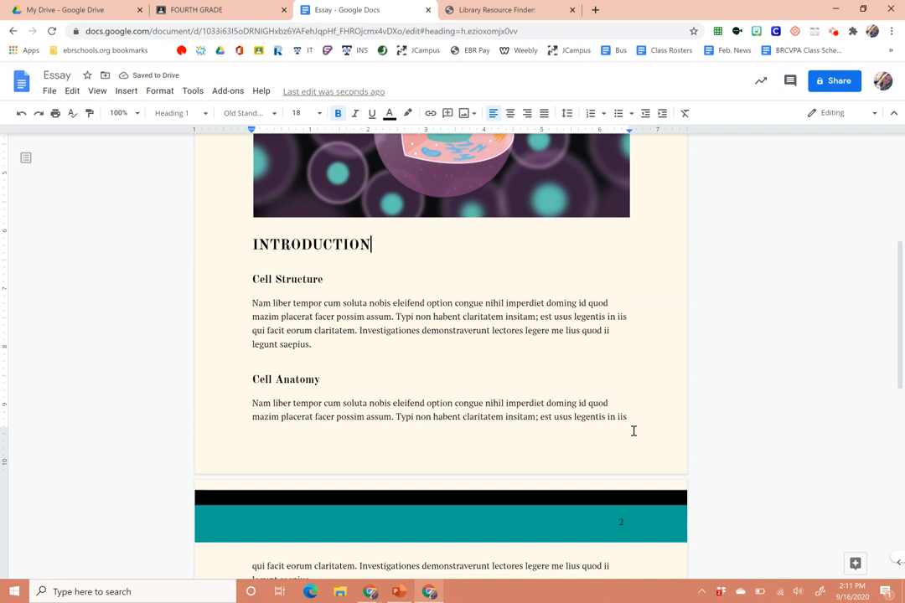
key(ctrl+z)
text(lkjdfadl)
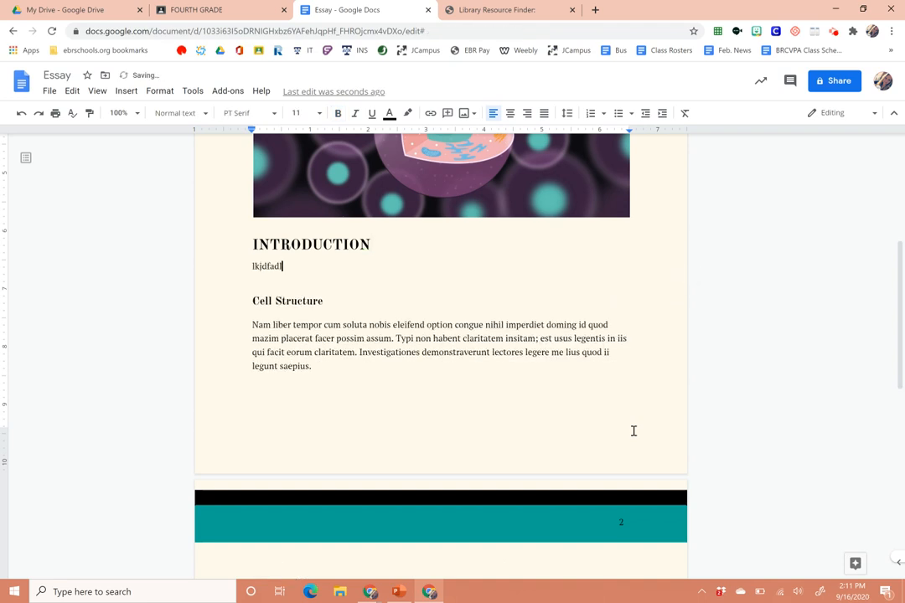
text(kdfaldkfj)
Step: Delete the filler text under the INTRODUCTION heading and look through the remaining sections of the essay
key(shift+Home)
key(BackSpace)
key(Down)
key(Down)
key(Down)
scroll(633, 430, down, 5)
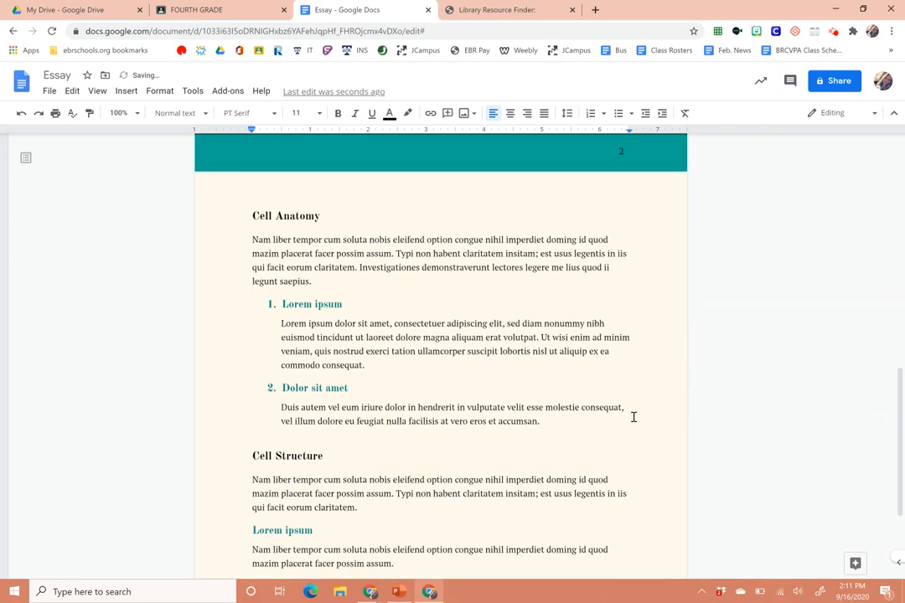
scroll(633, 416, down, 2)
scroll(633, 415, up, 10)
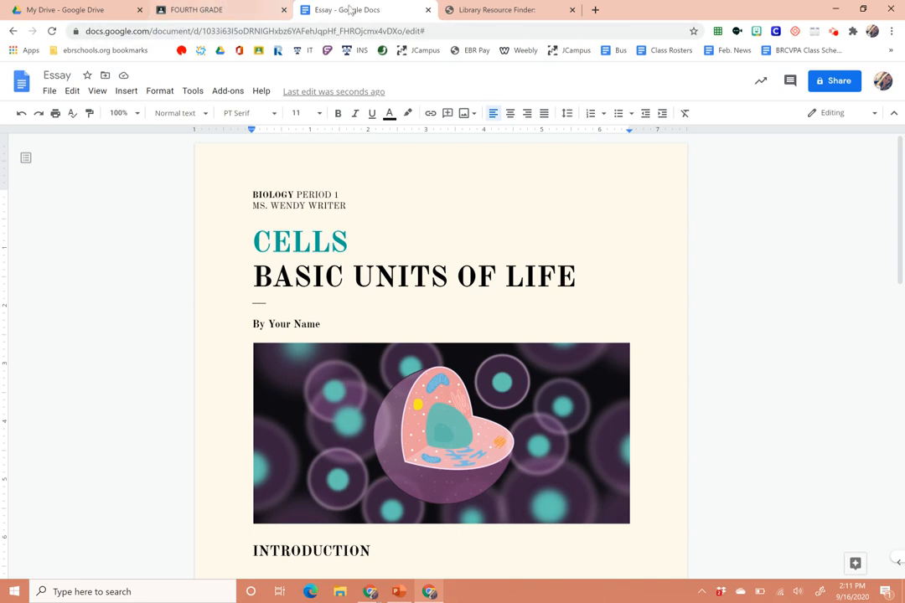
Step: Return to the template gallery and browse the Education, Letters and Resumes templates again
click(12, 31)
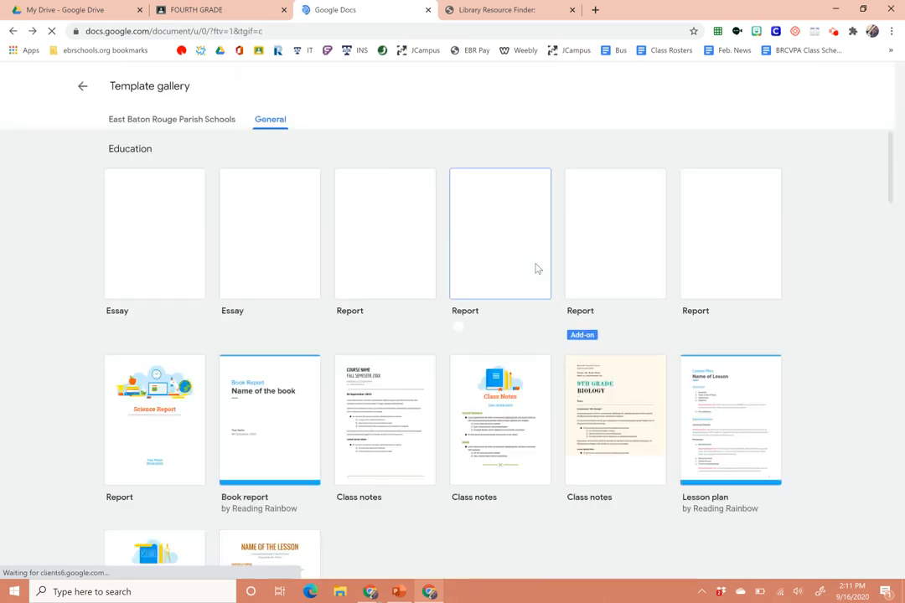
scroll(560, 396, down, 3)
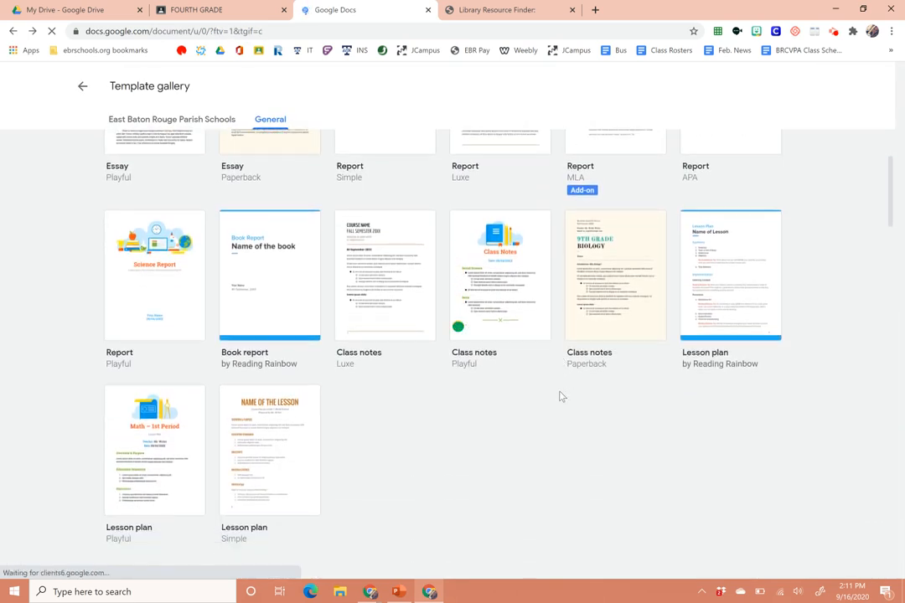
scroll(560, 396, down, 3)
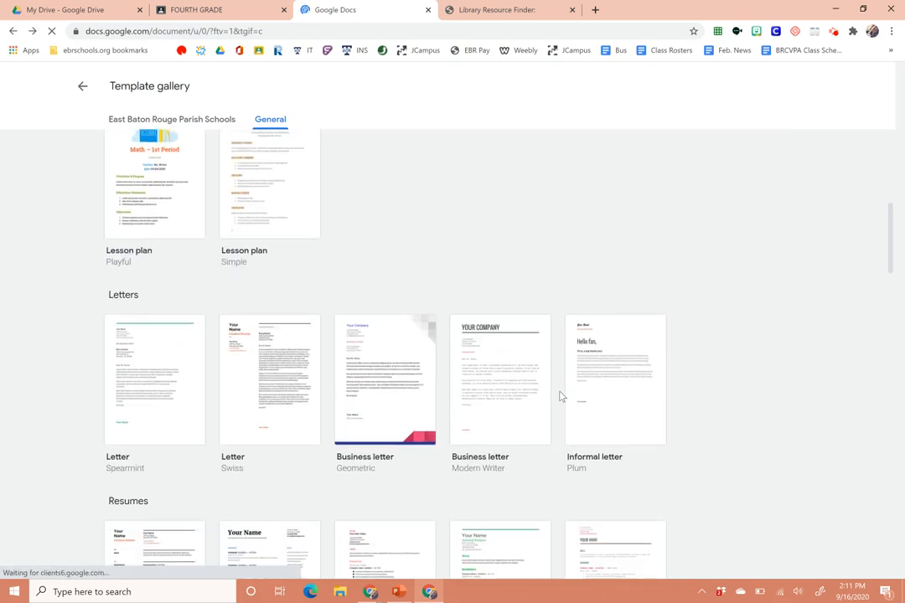
scroll(560, 396, down, 2)
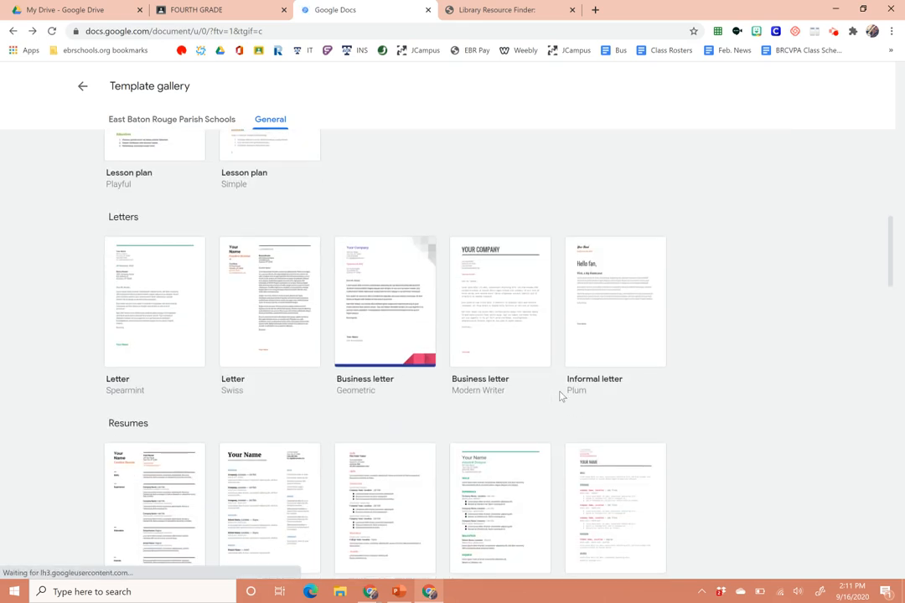